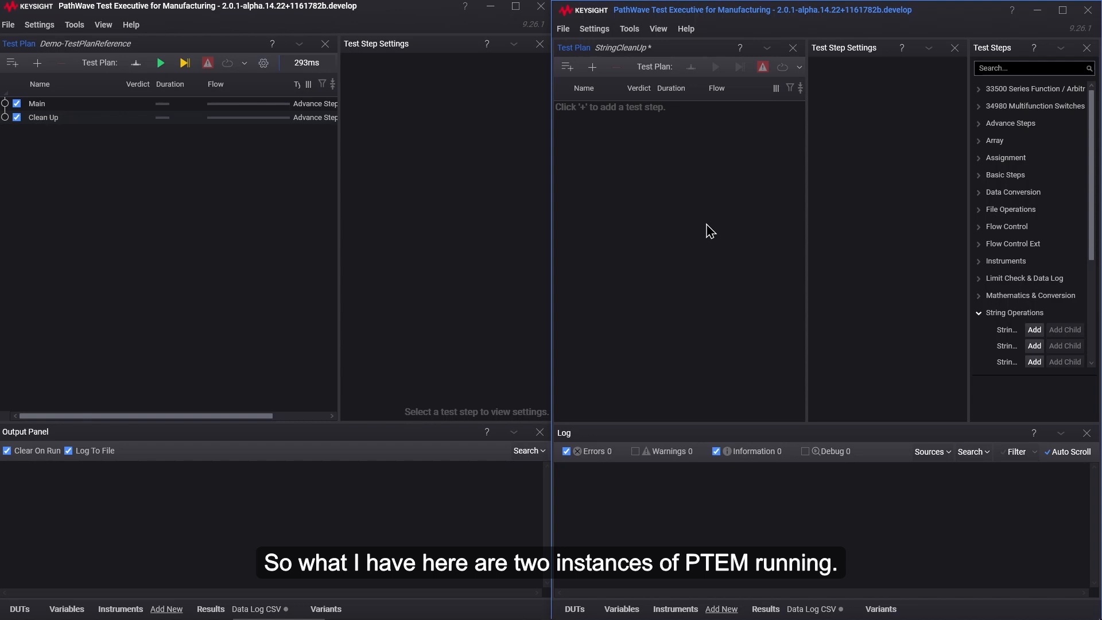
click(443, 207)
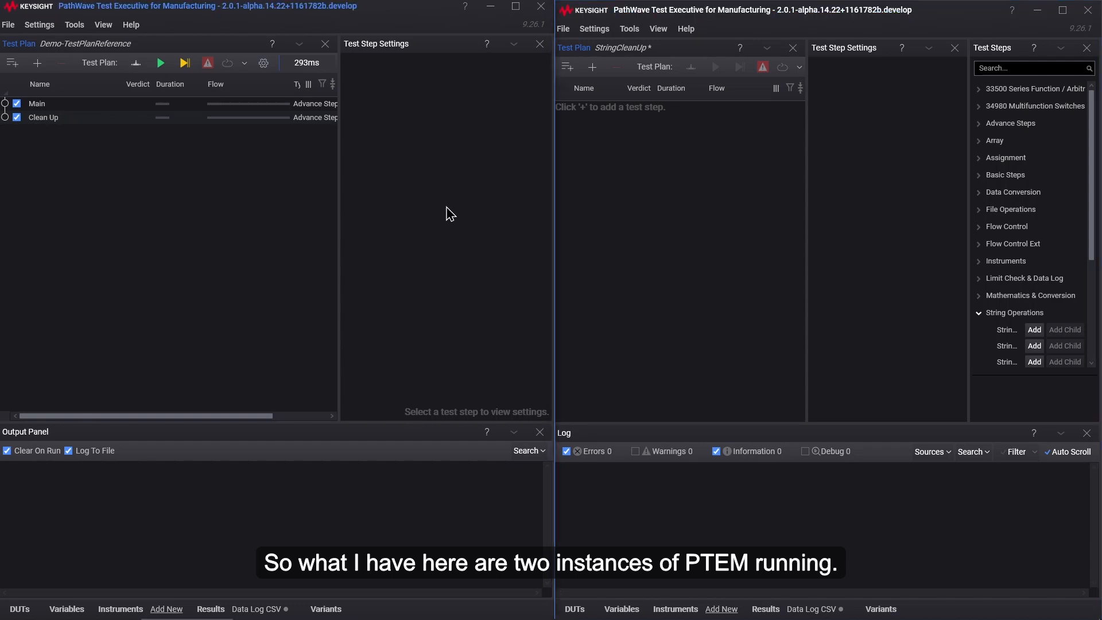
click(718, 226)
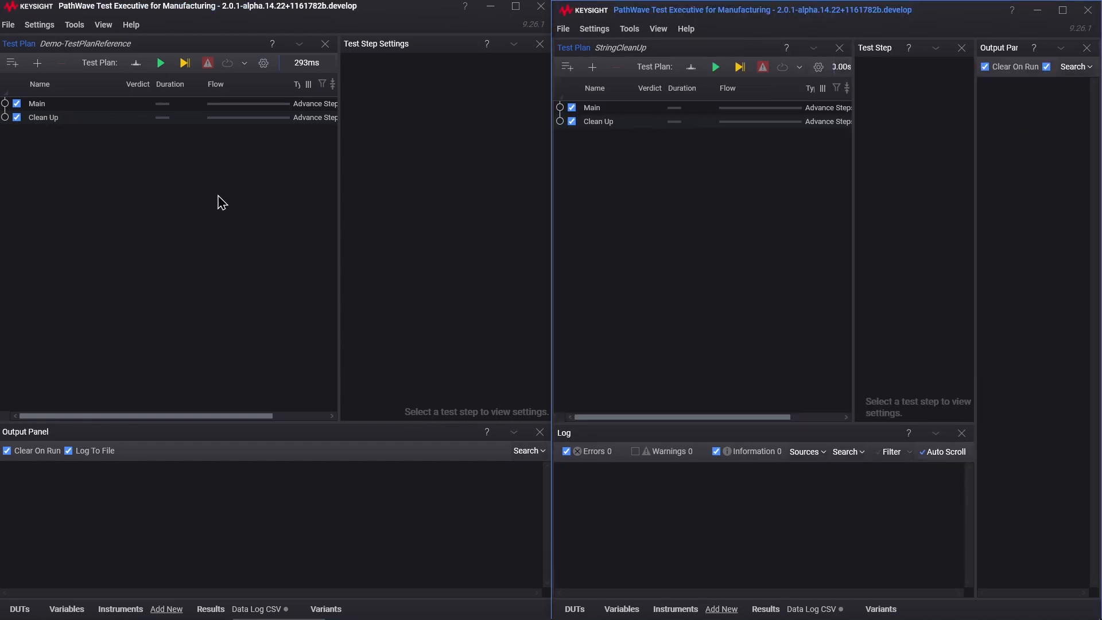
click(172, 211)
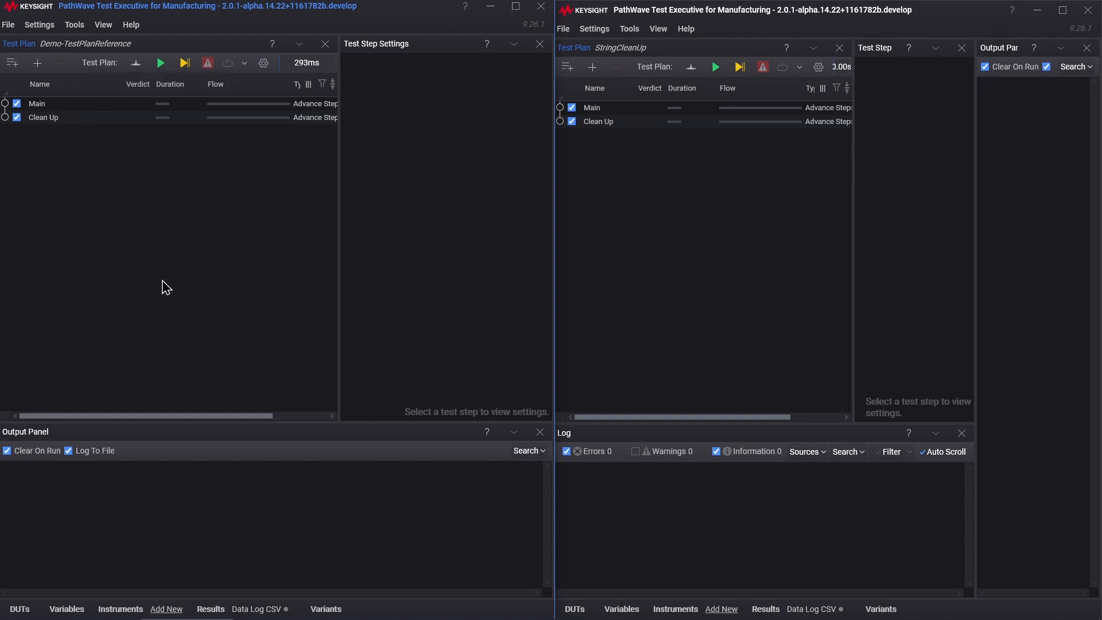
Step: Delete the default Main and Clean Up steps from the StringCleanUp test plan
click(764, 301)
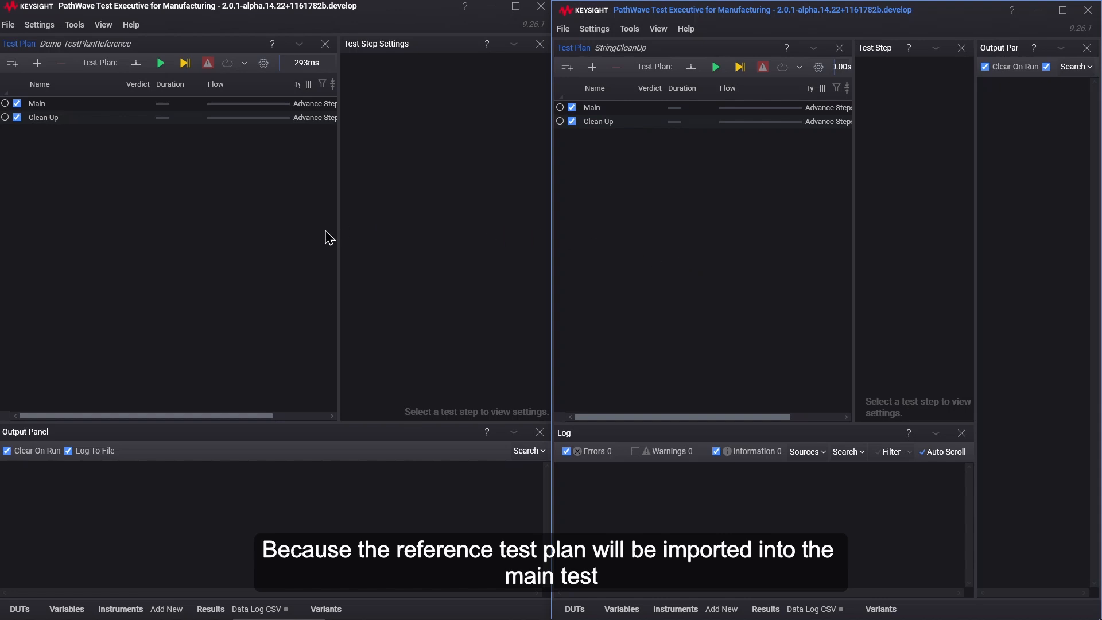
click(644, 112)
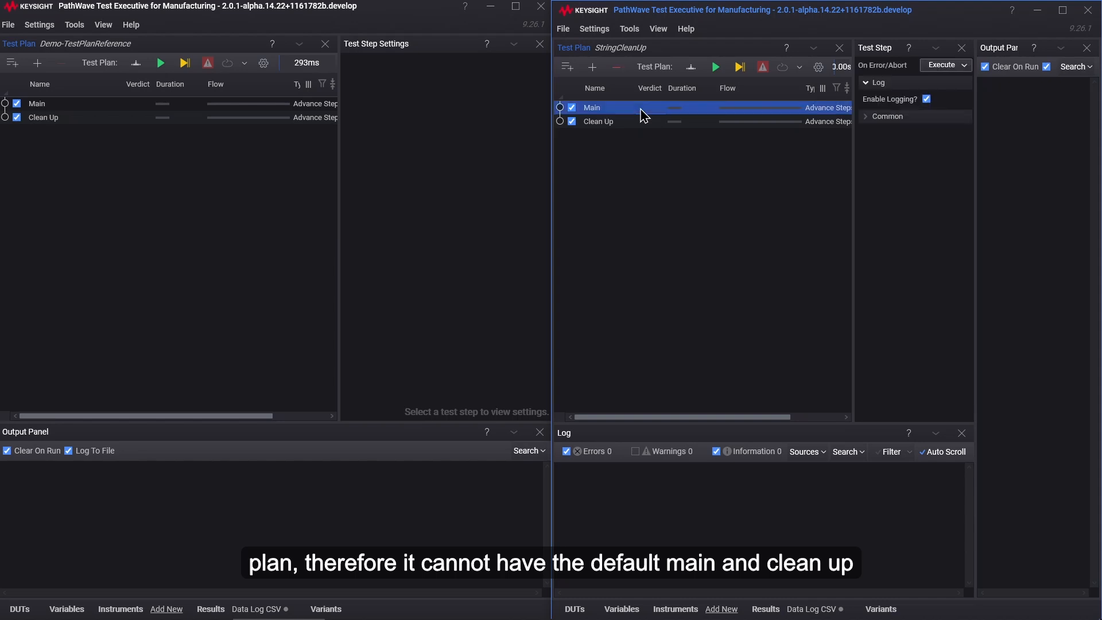
click(644, 123)
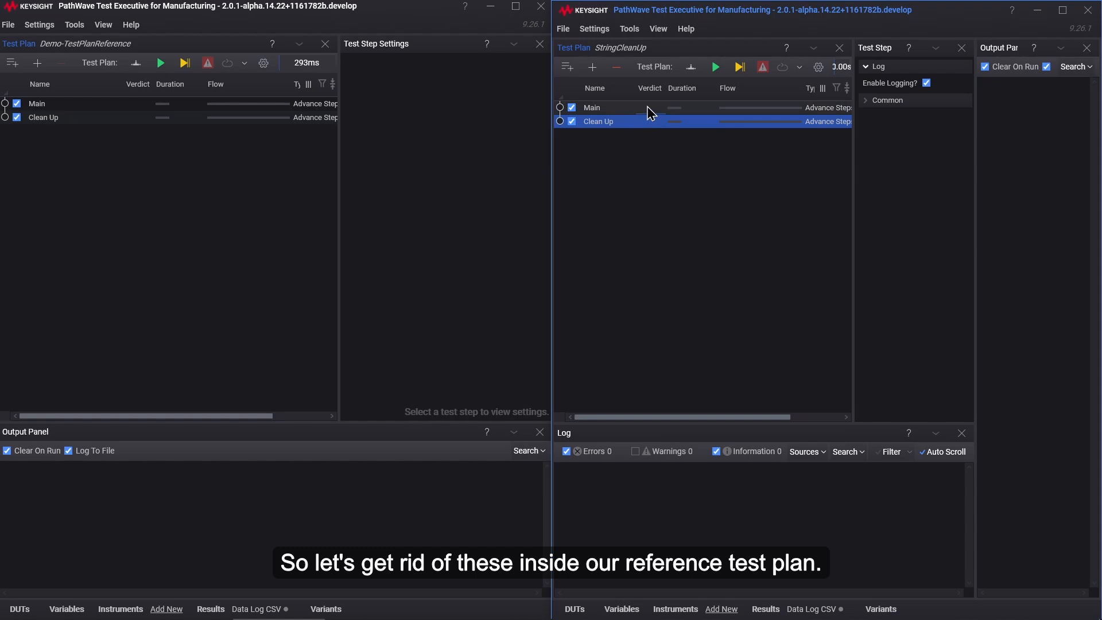
ctrl+click(644, 109)
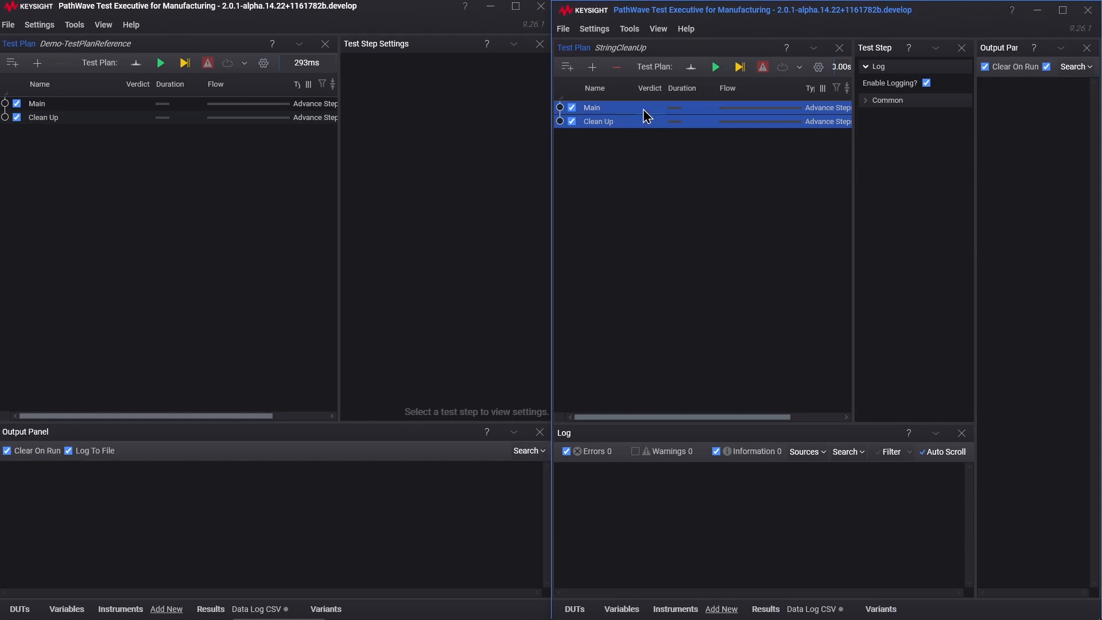
right_click(644, 109)
click(704, 170)
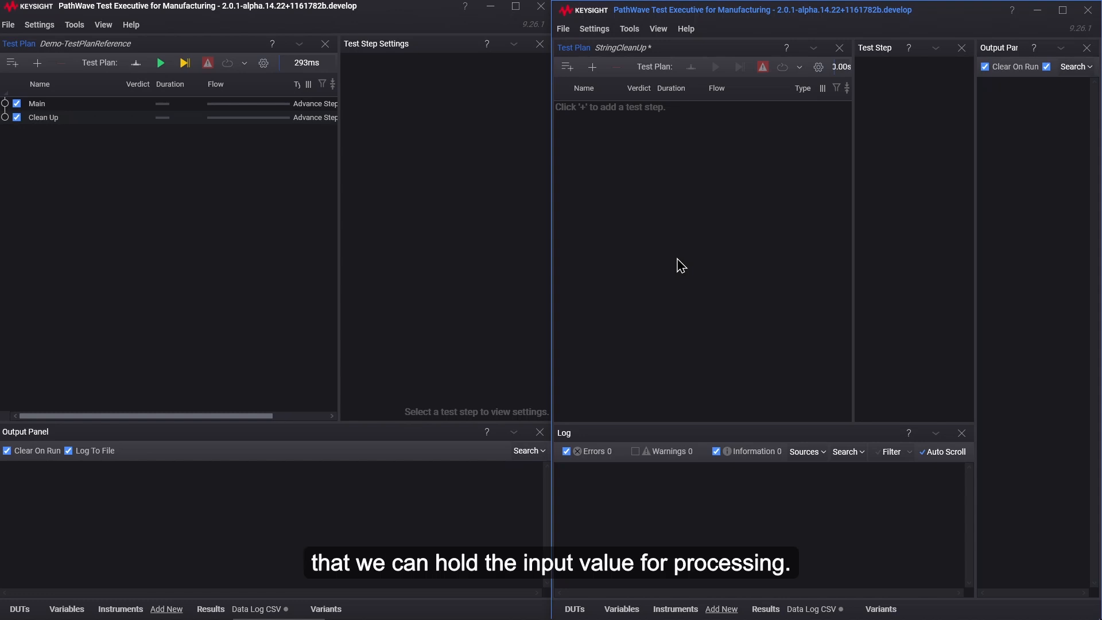
Step: Create an internal String user variable named InputValue for the StringCleanUp test plan, with no default value
click(629, 608)
click(610, 452)
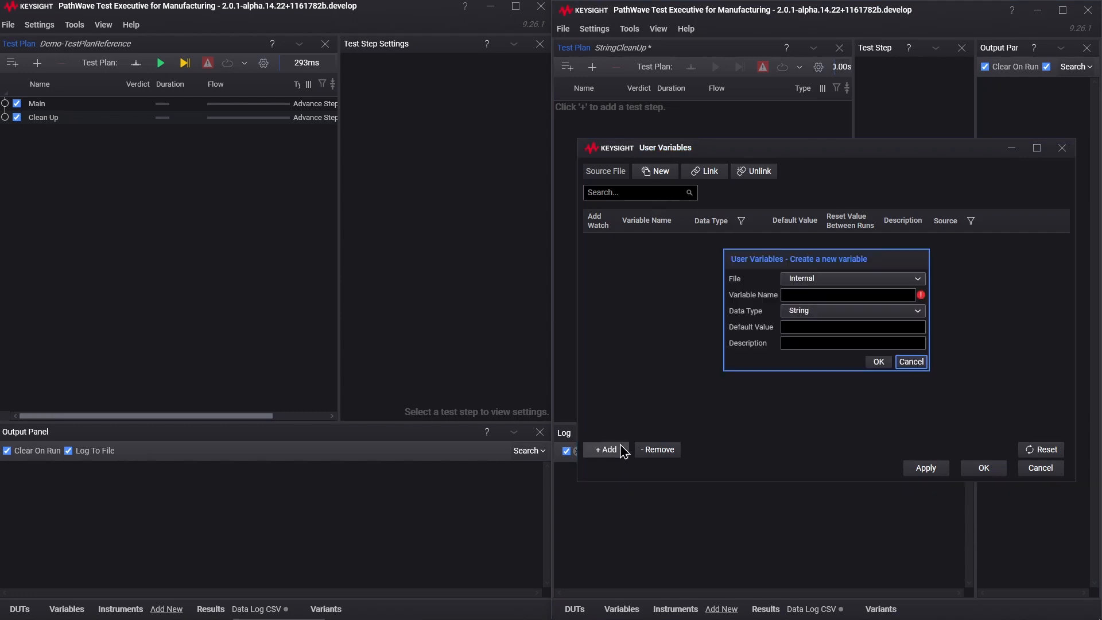
click(823, 294)
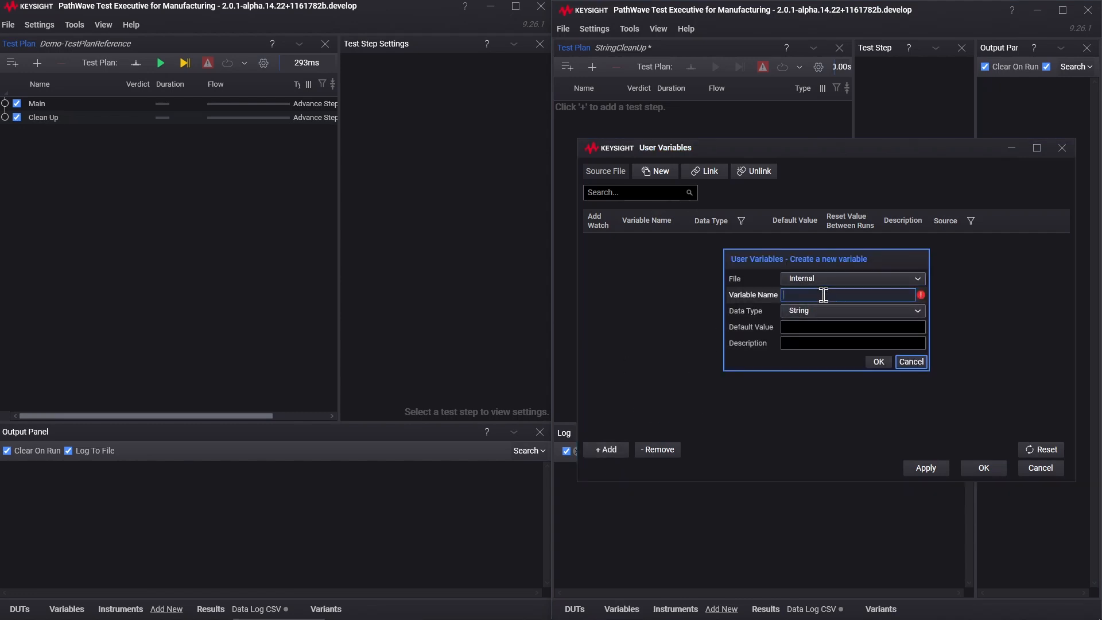
text(InputValue)
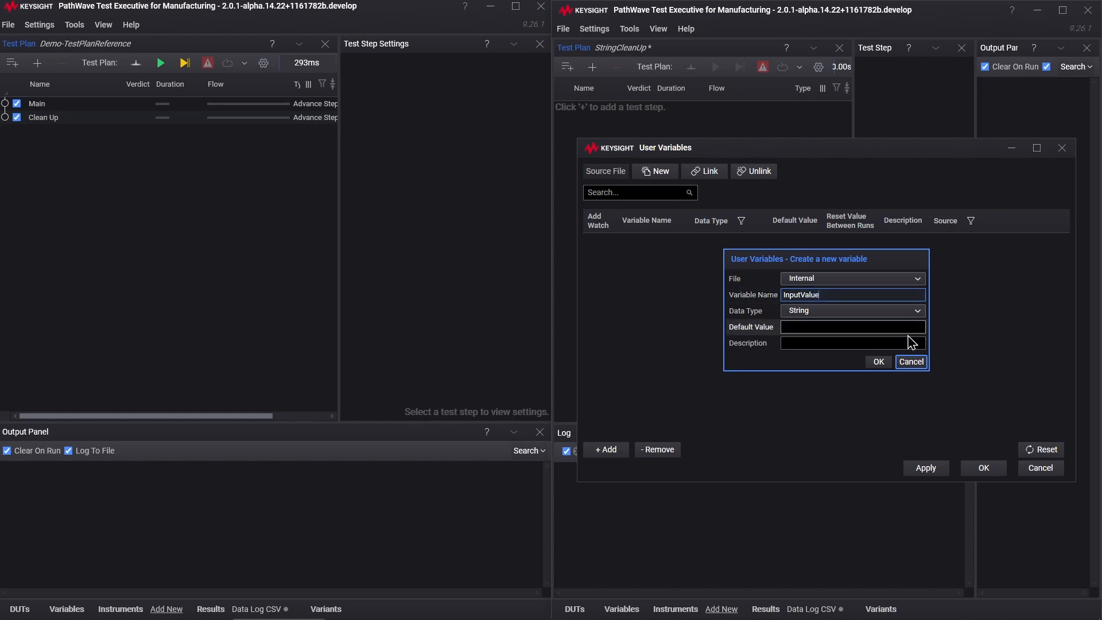
click(880, 362)
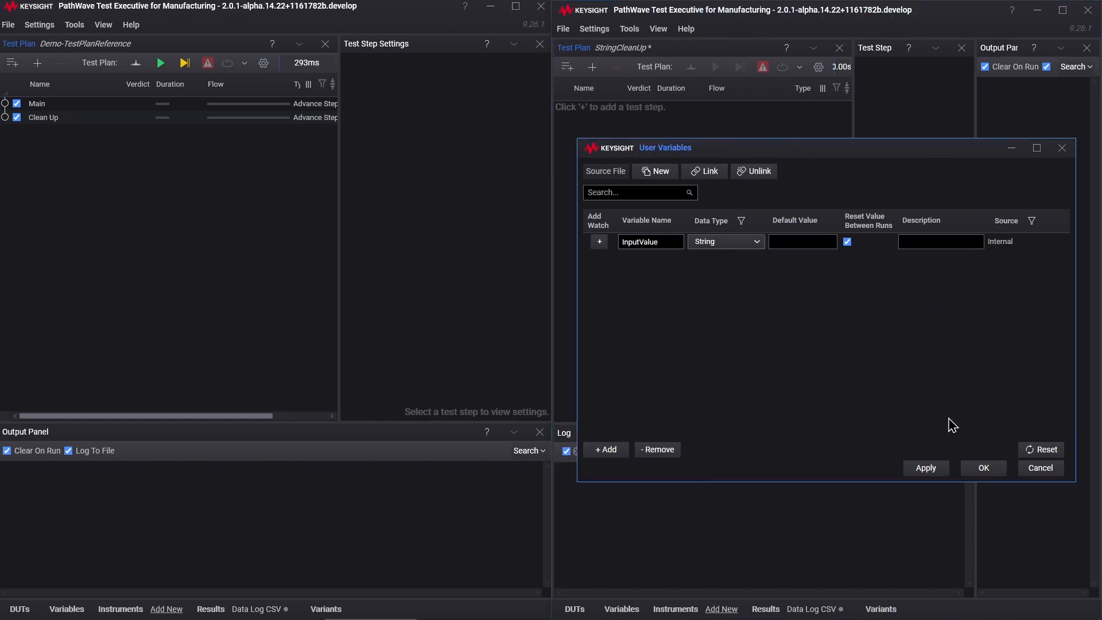
click(983, 470)
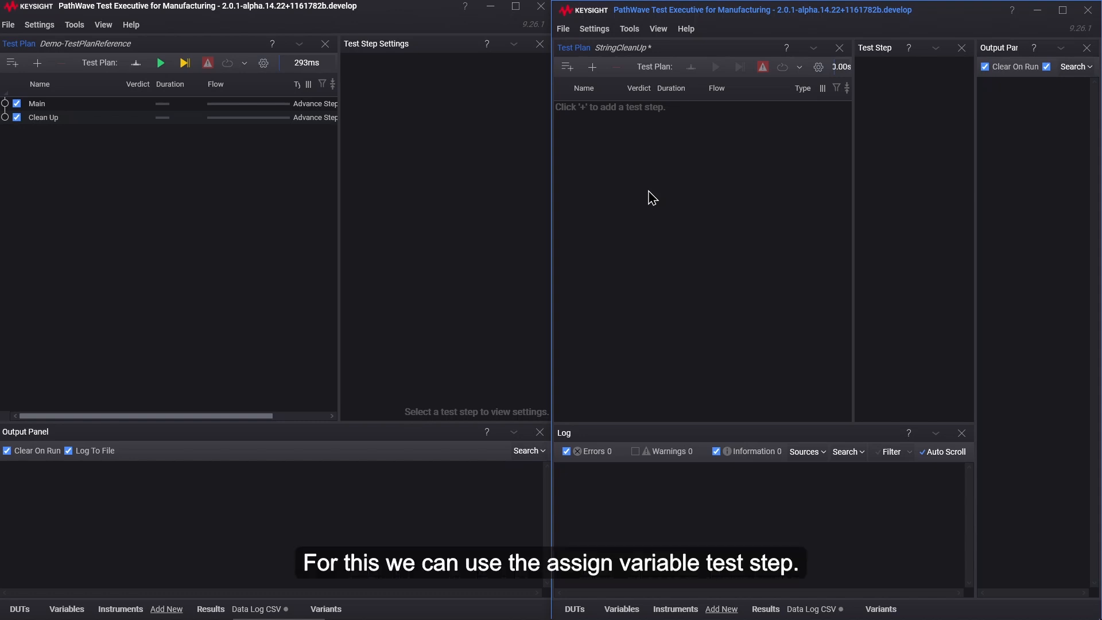
Step: Find the Assign Variable test step with the search "assign var" and add it to the StringCleanUp test plan
click(593, 66)
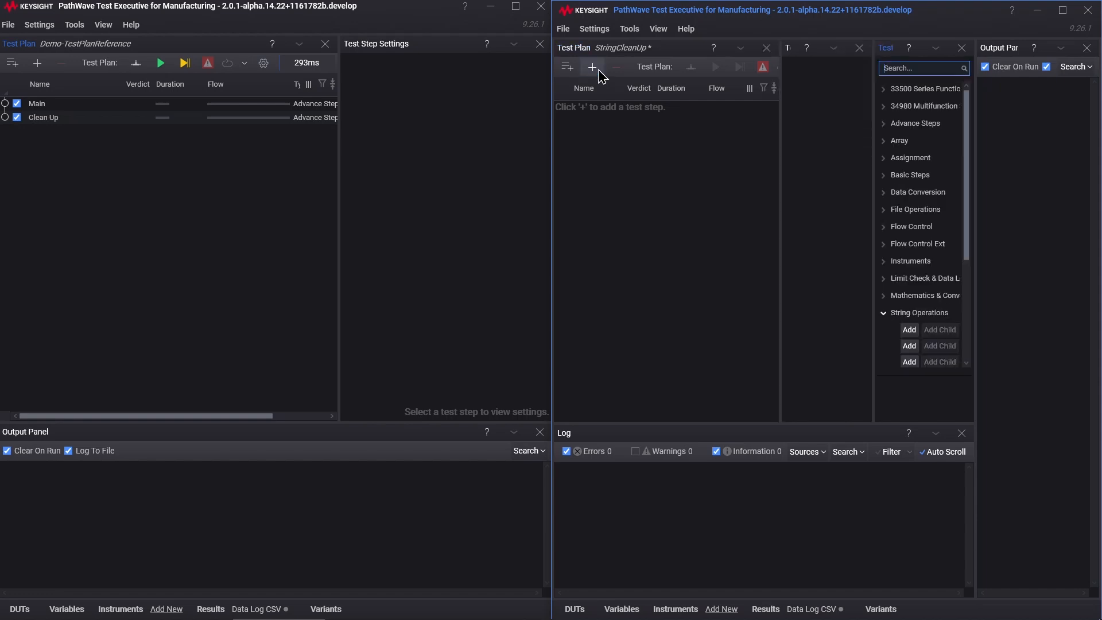
click(916, 69)
text(assign)
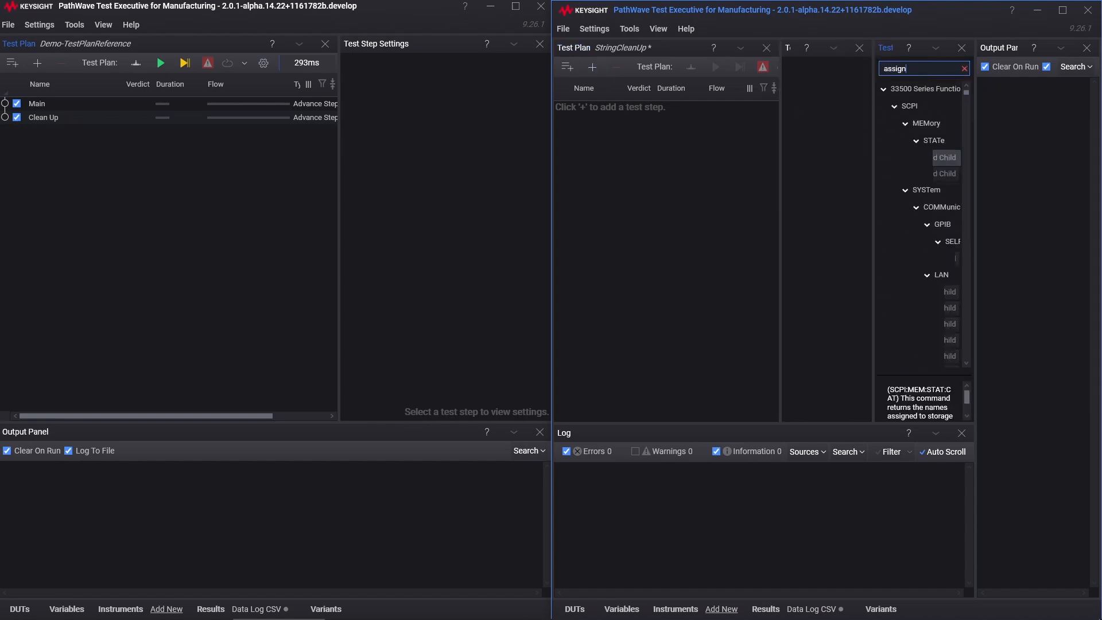
text( var)
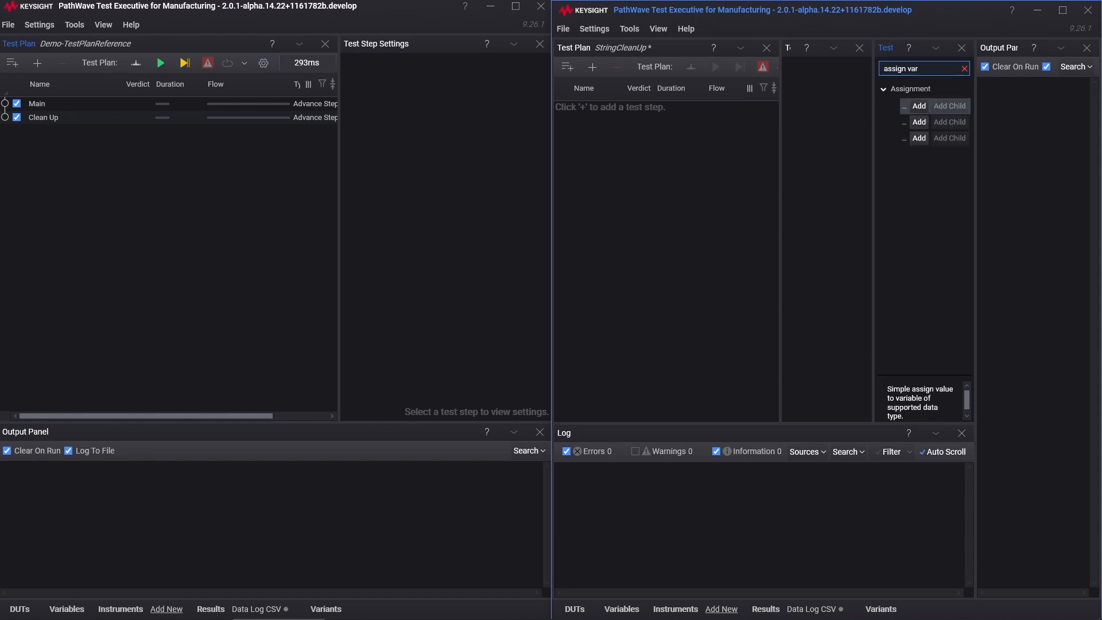
drag(873, 127, 835, 130)
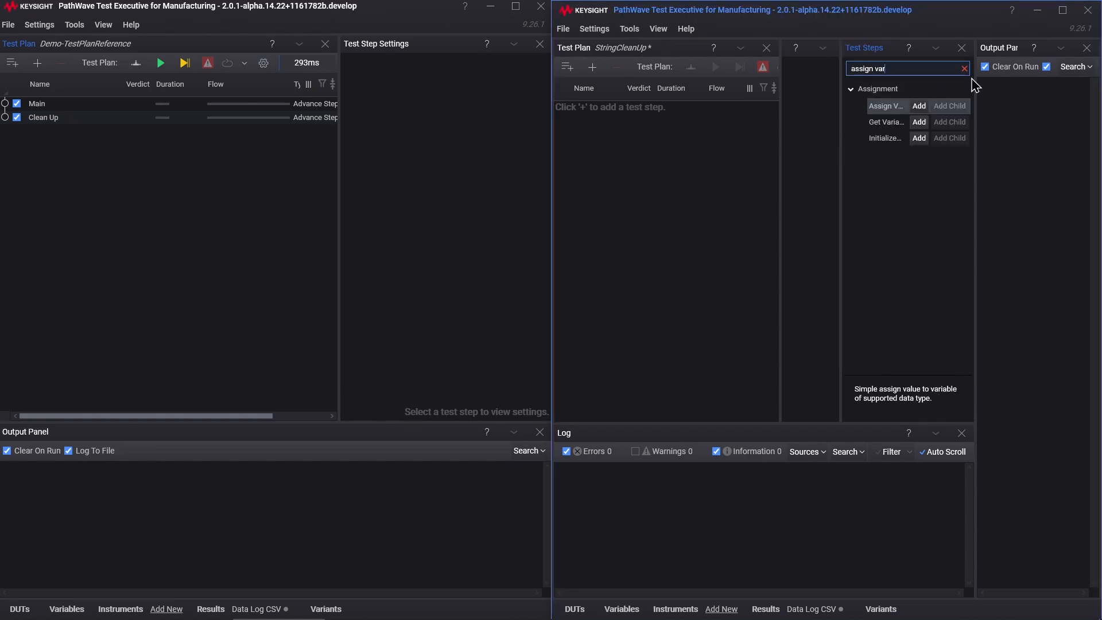
click(919, 107)
click(962, 48)
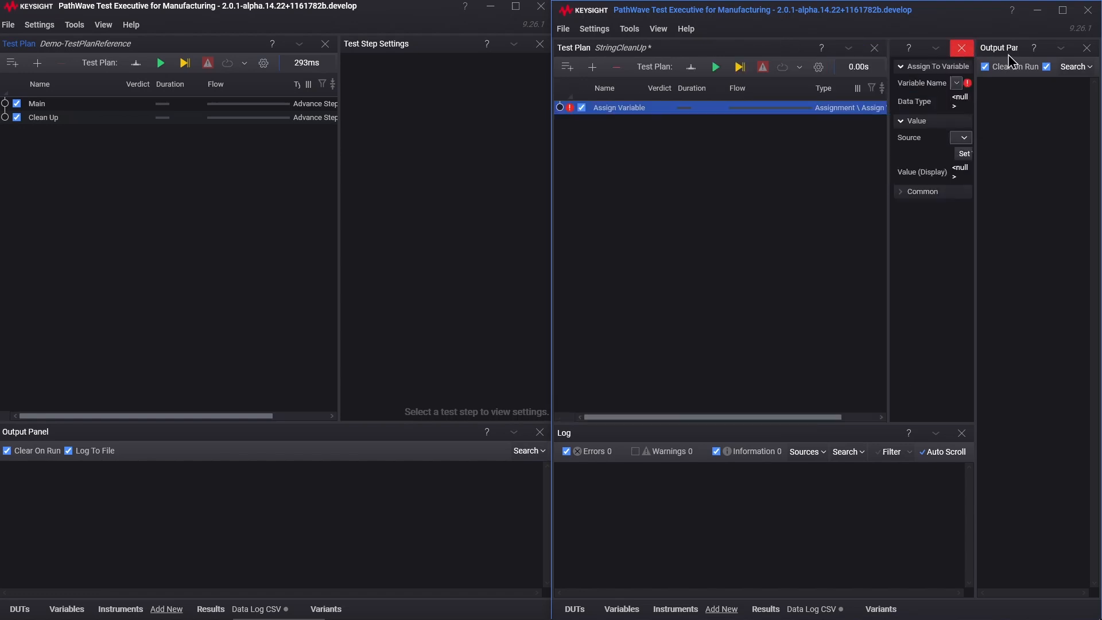
click(1086, 48)
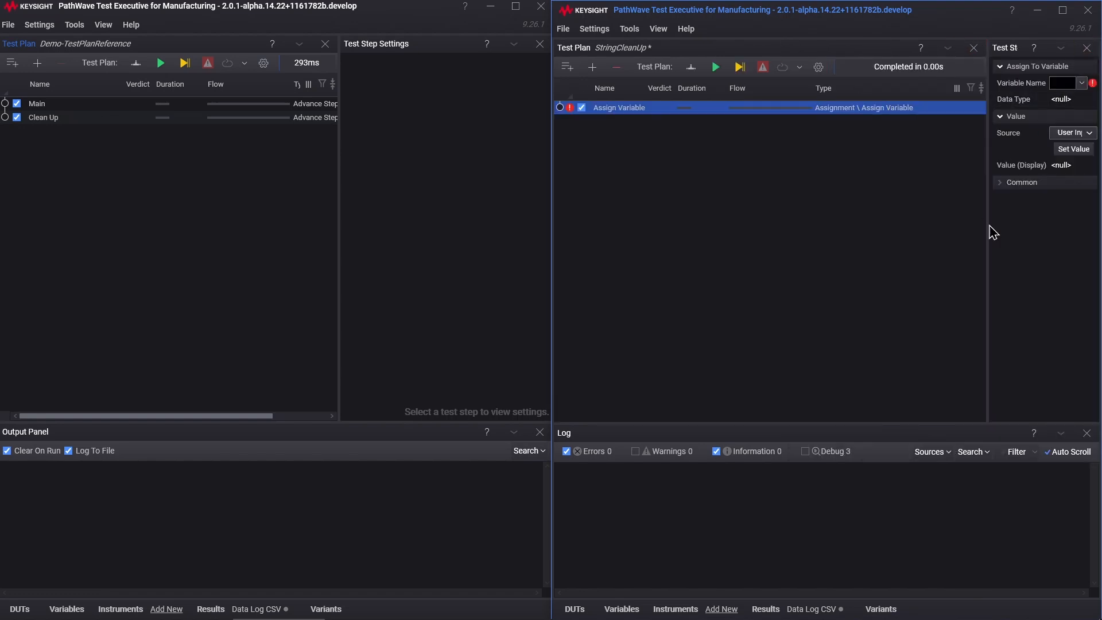
Step: Set the Assign Variable step's variable name to InputValue and parameterize its Value setting on the test plan
drag(986, 226, 878, 240)
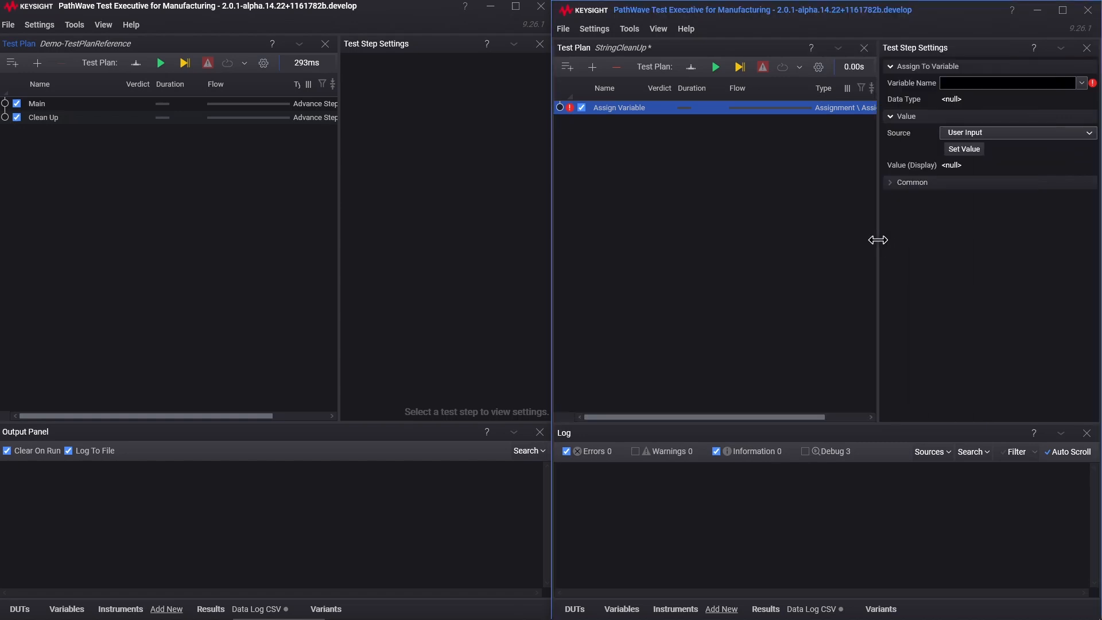
click(772, 247)
click(633, 109)
click(1081, 84)
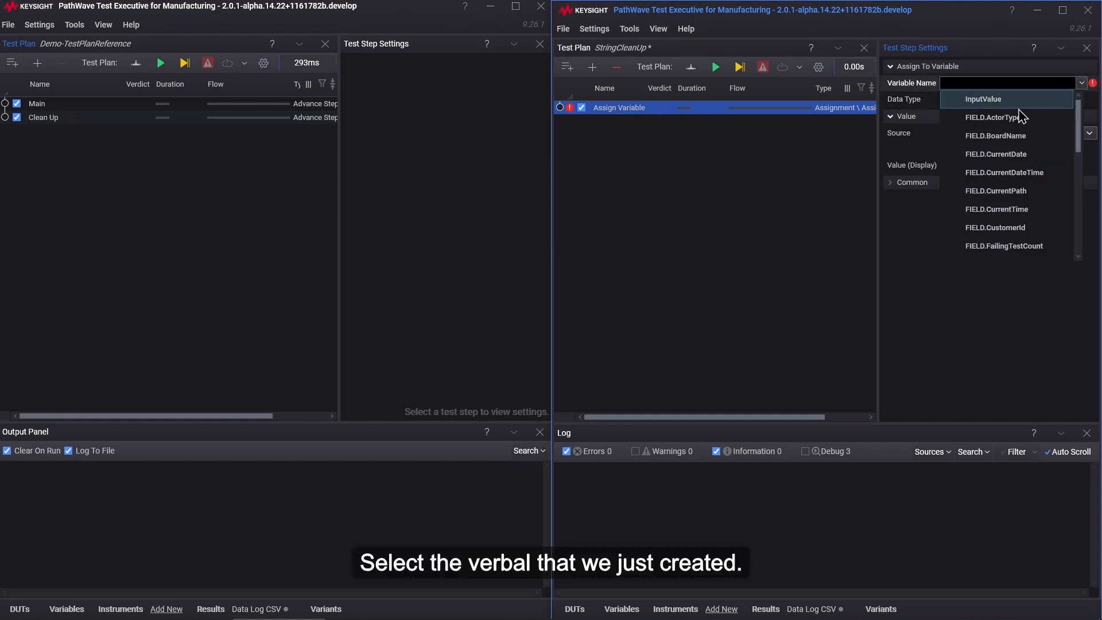
click(995, 99)
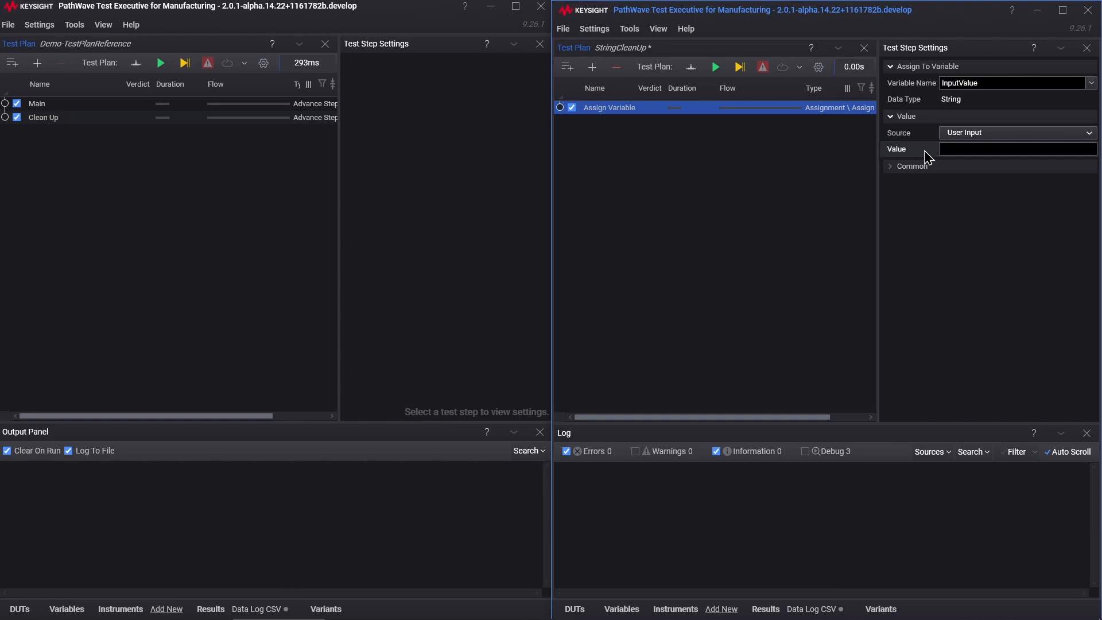
right_click(928, 158)
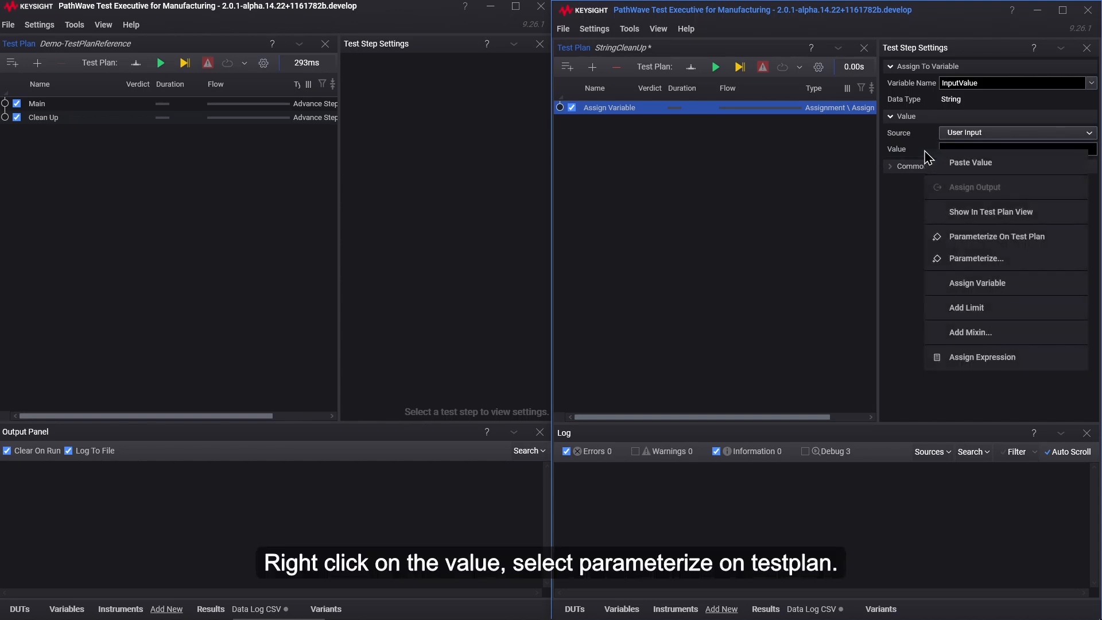
click(1045, 240)
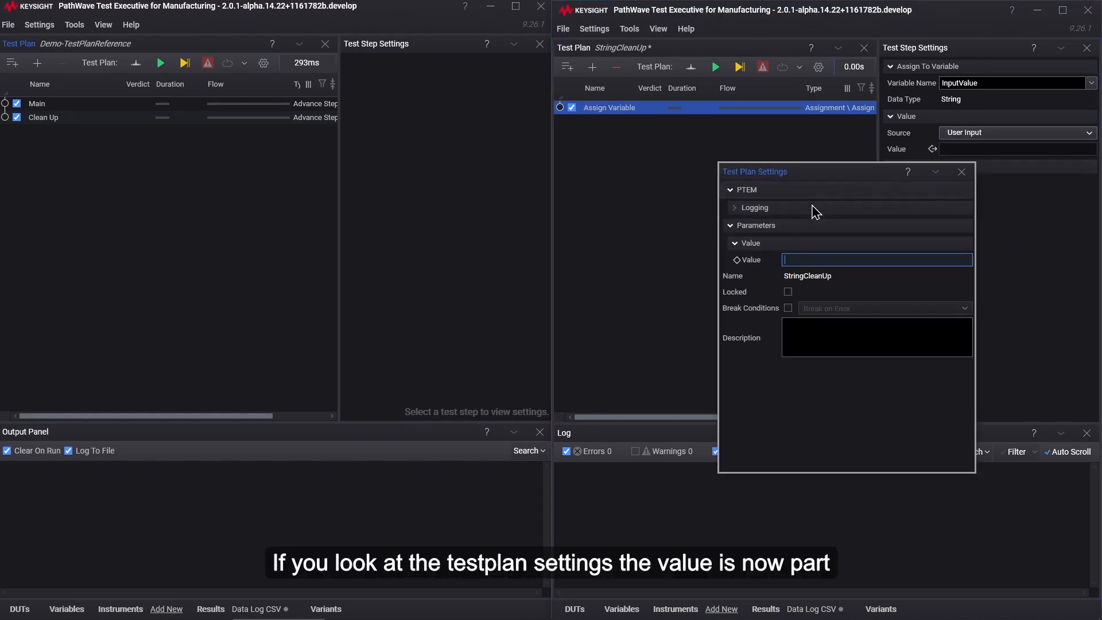
Step: Rename the test plan's Value parameter to "Parameters \ Value \ InputValue" and close the test plan settings
right_click(773, 267)
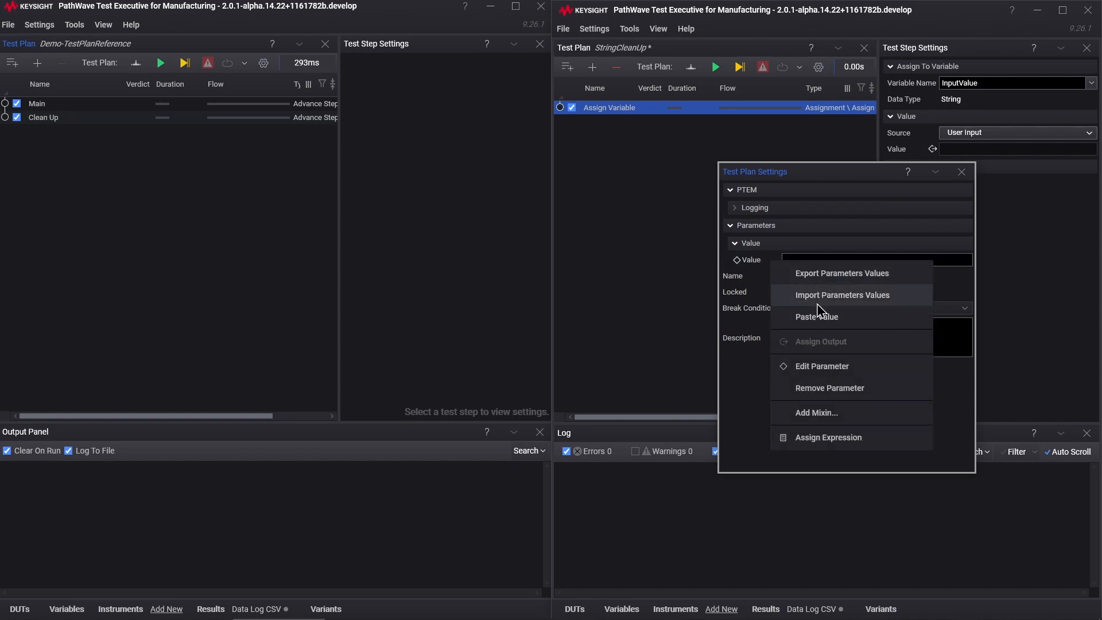
click(822, 366)
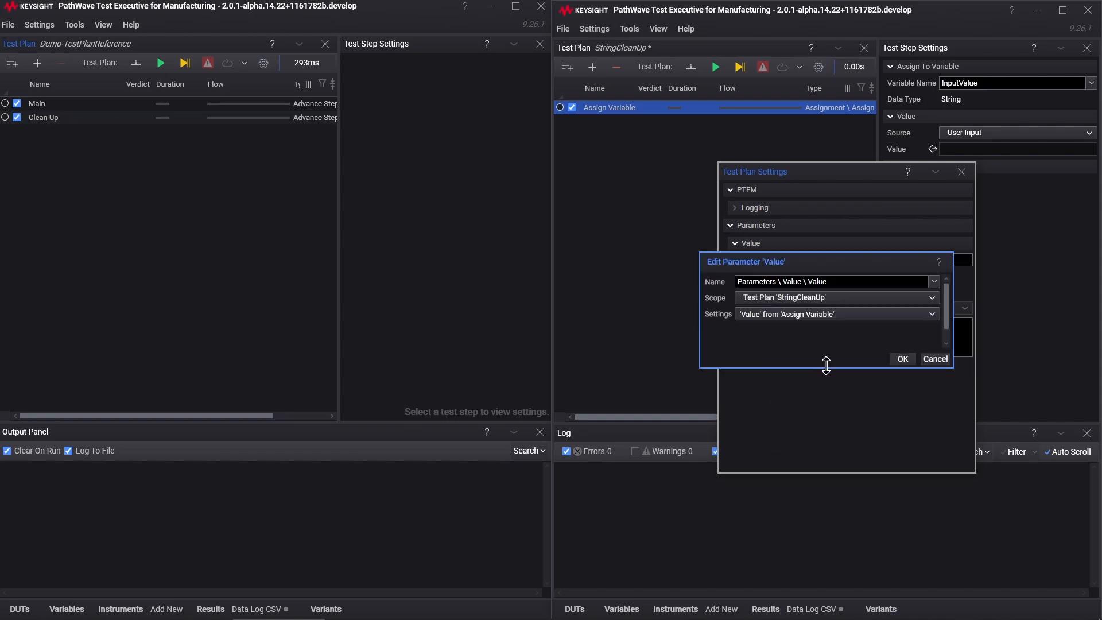
click(856, 280)
key(BackSpace)
key(BackSpace)
key(BackSpace)
key(BackSpace)
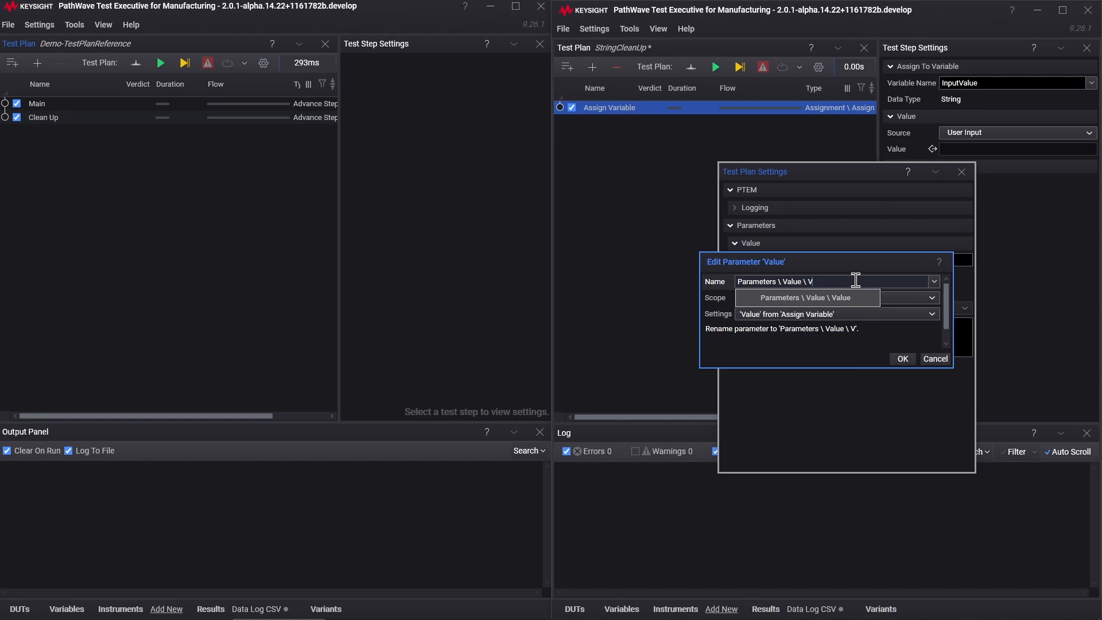
text(InputValuy)
key(BackSpace)
text(e)
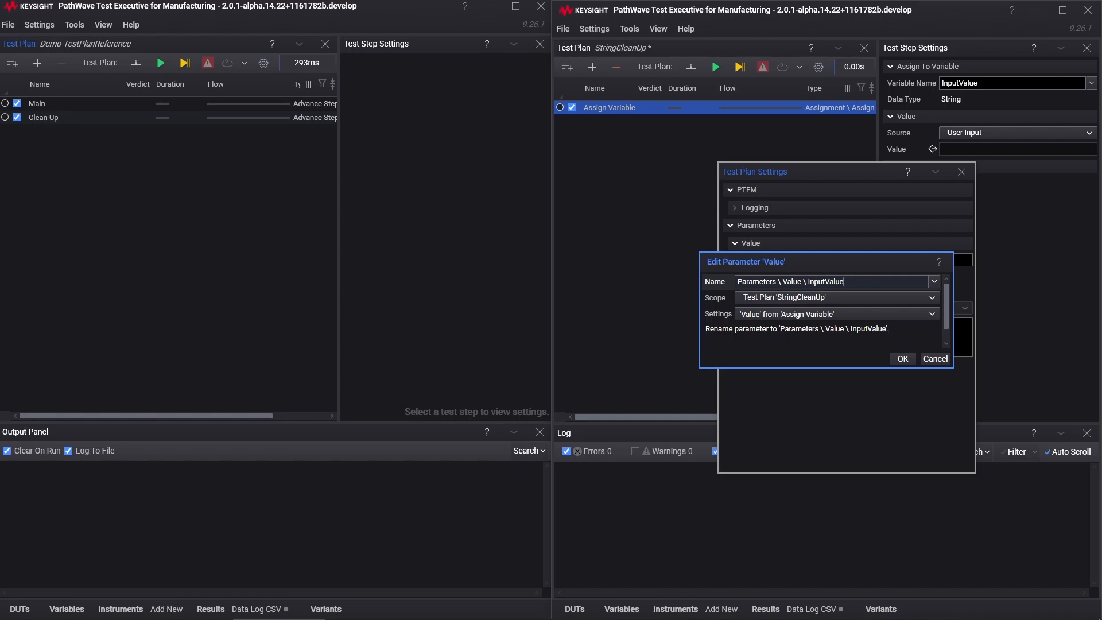
click(903, 359)
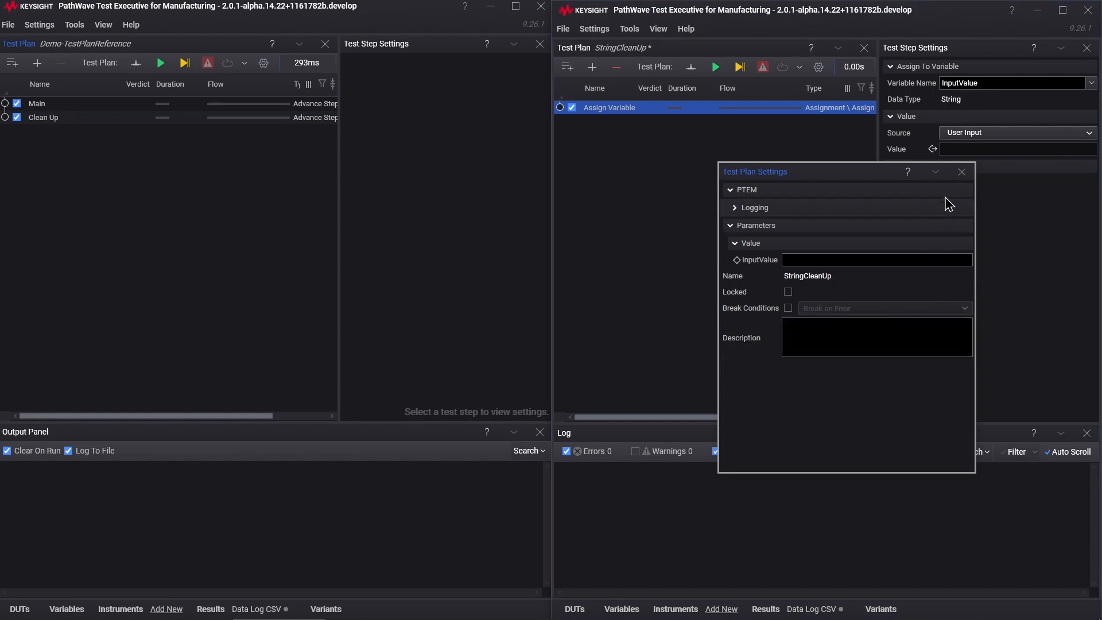
click(961, 172)
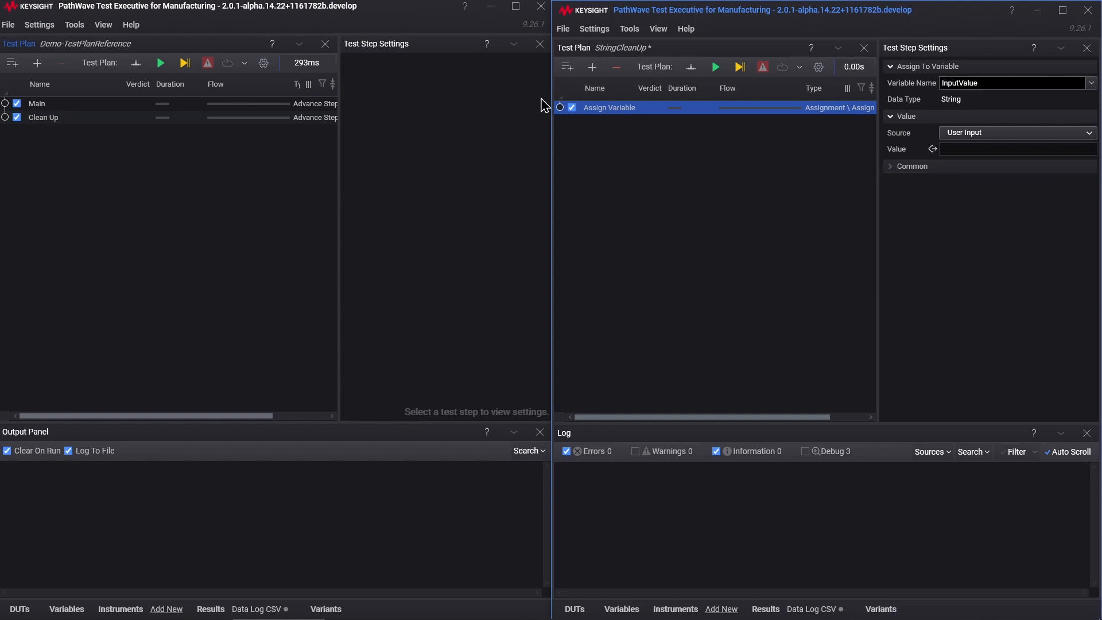
Step: Find the String Trim test step with the search "string trim" and add it below Assign Variable in the plan
click(592, 67)
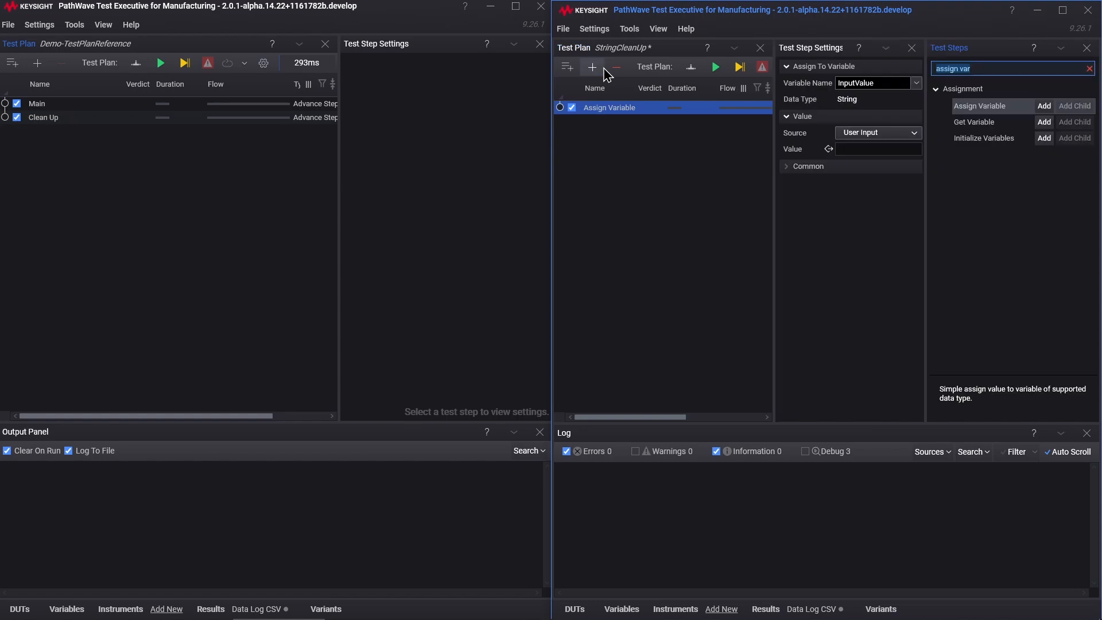
click(997, 67)
drag(997, 68, 912, 66)
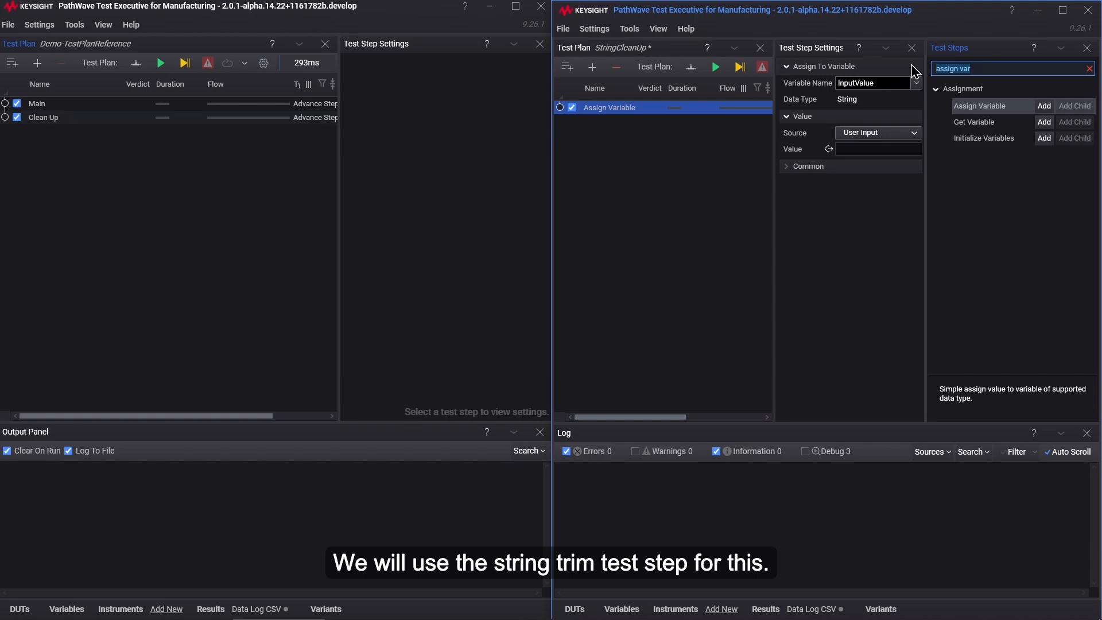
text(string trim)
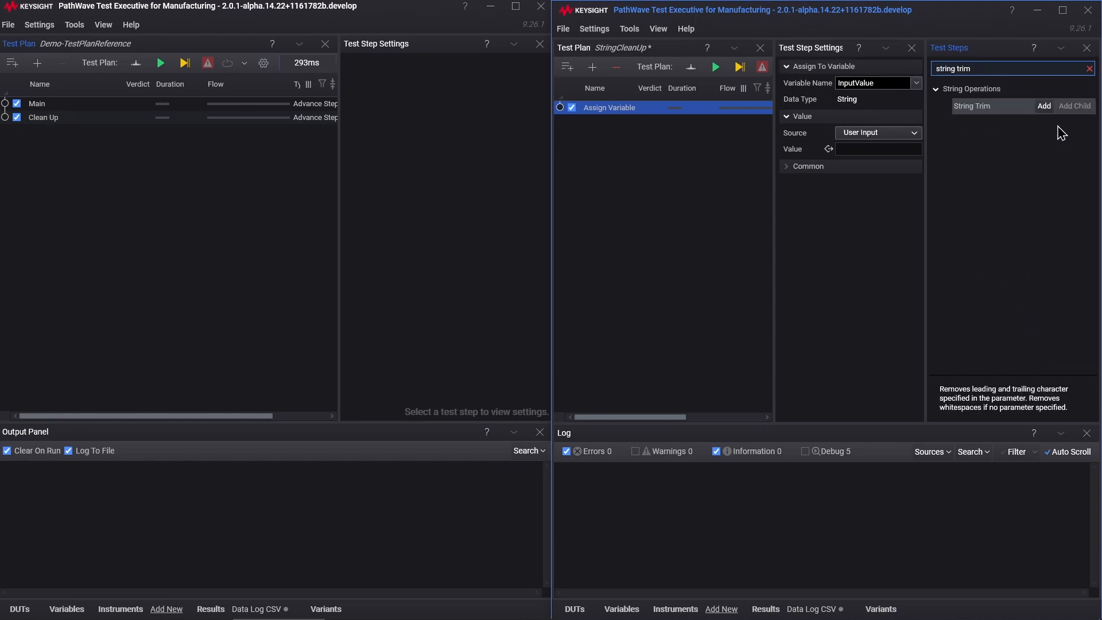
click(1044, 108)
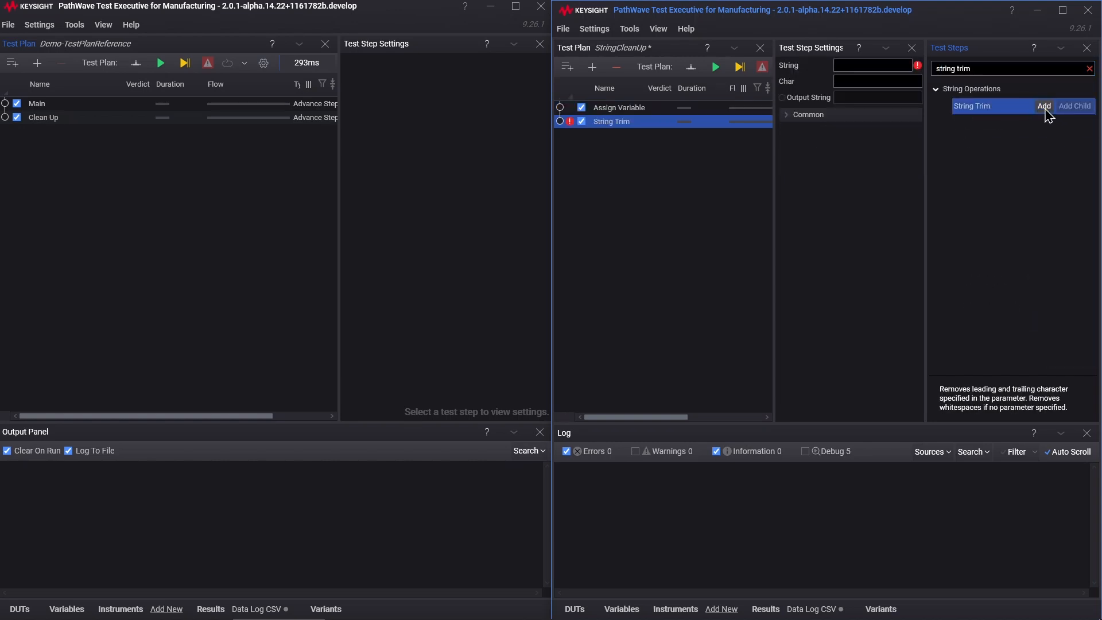
click(1087, 49)
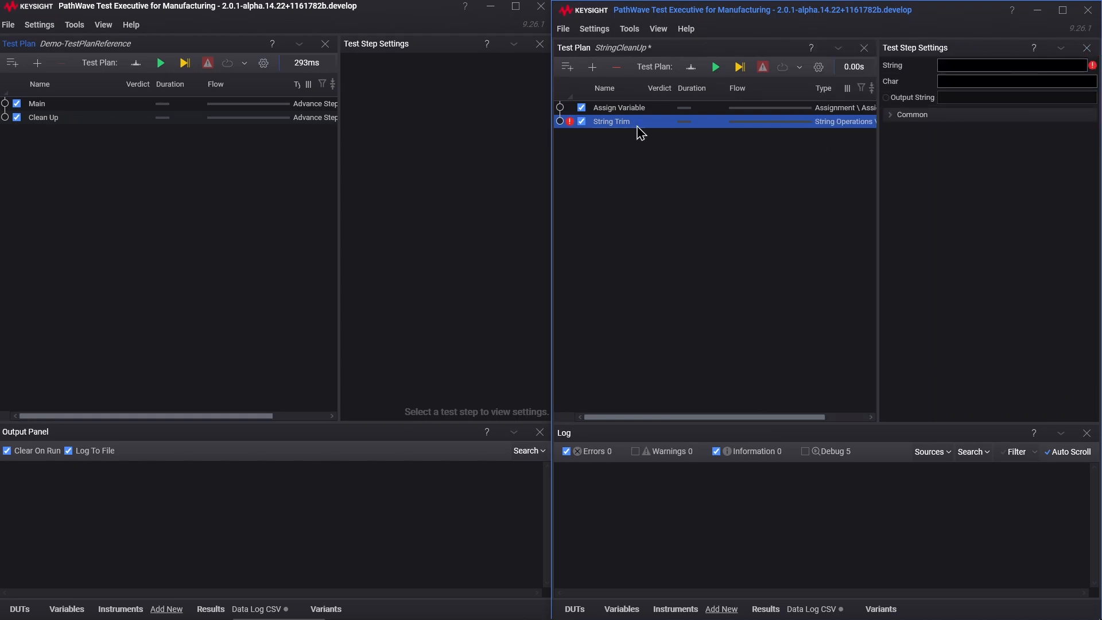
Step: Assign a variable to the String Trim step's String setting and choose InputValue
click(971, 66)
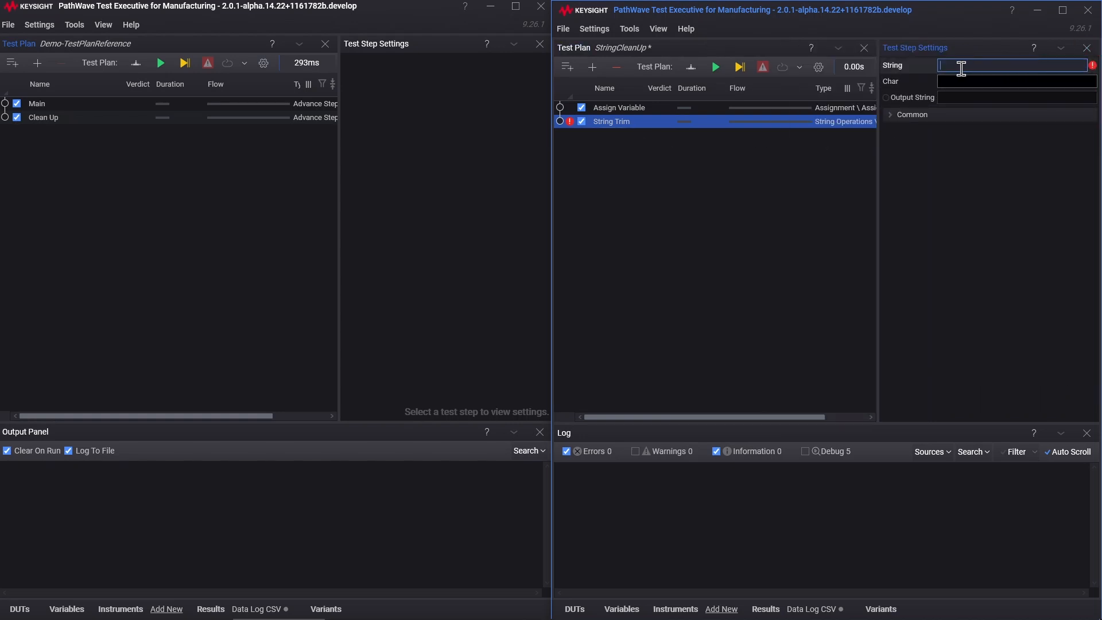
right_click(931, 68)
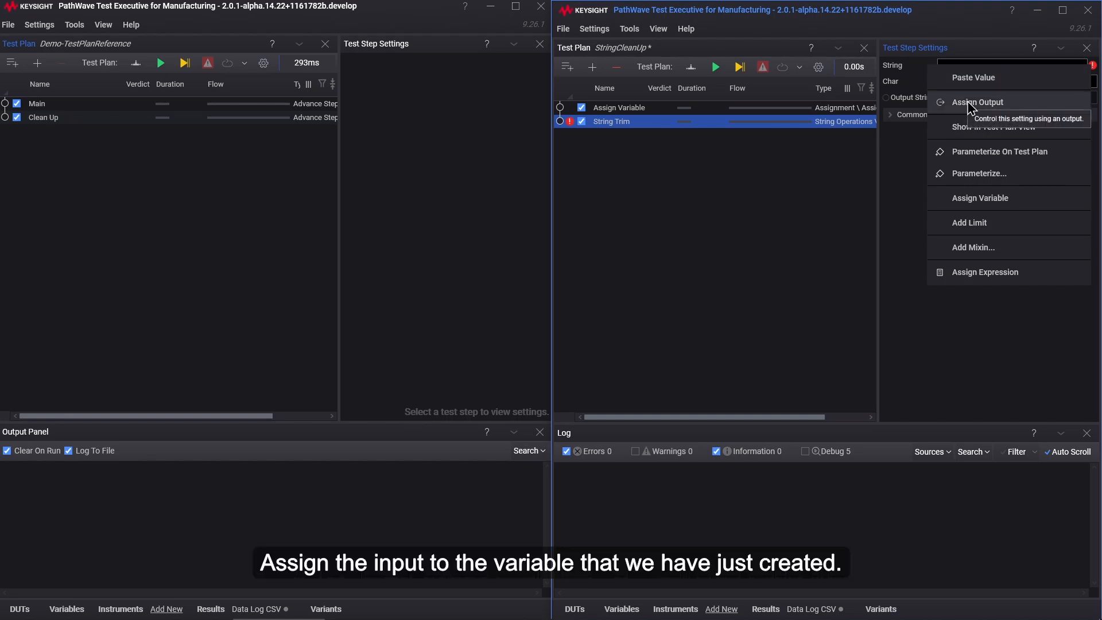
click(989, 198)
click(1082, 84)
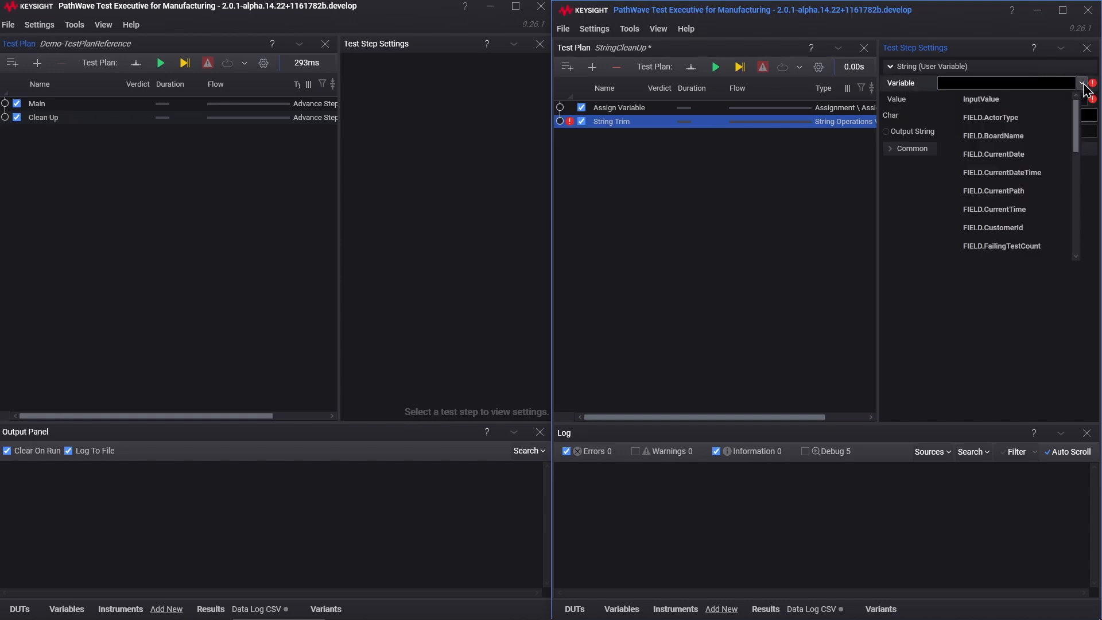
click(981, 101)
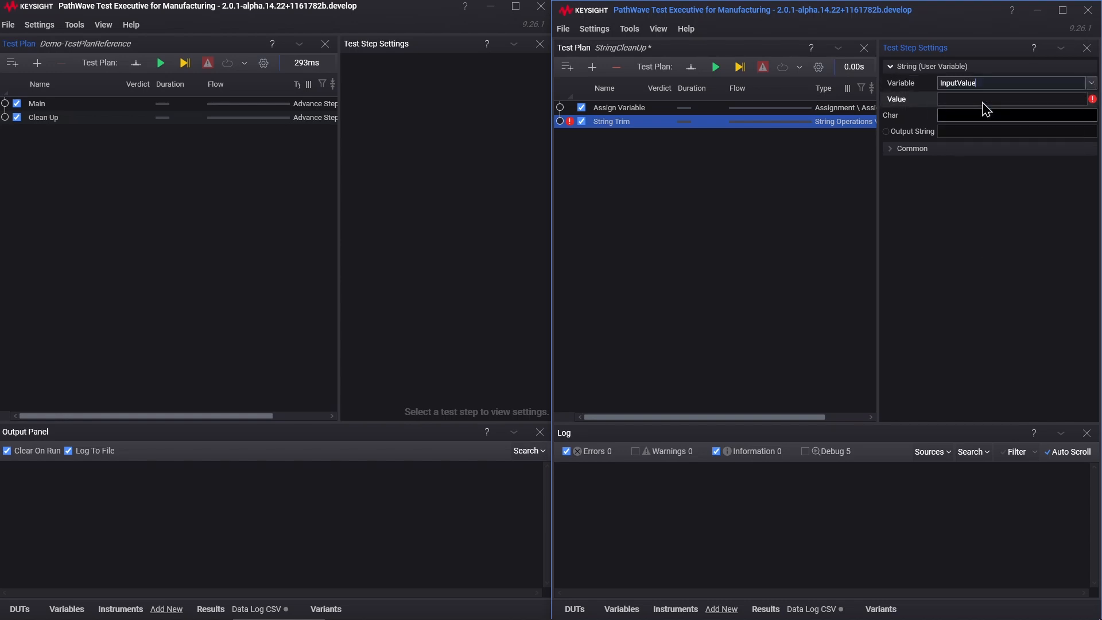
Step: Assign the String Trim step's Output String to the InputValue variable as well
right_click(925, 132)
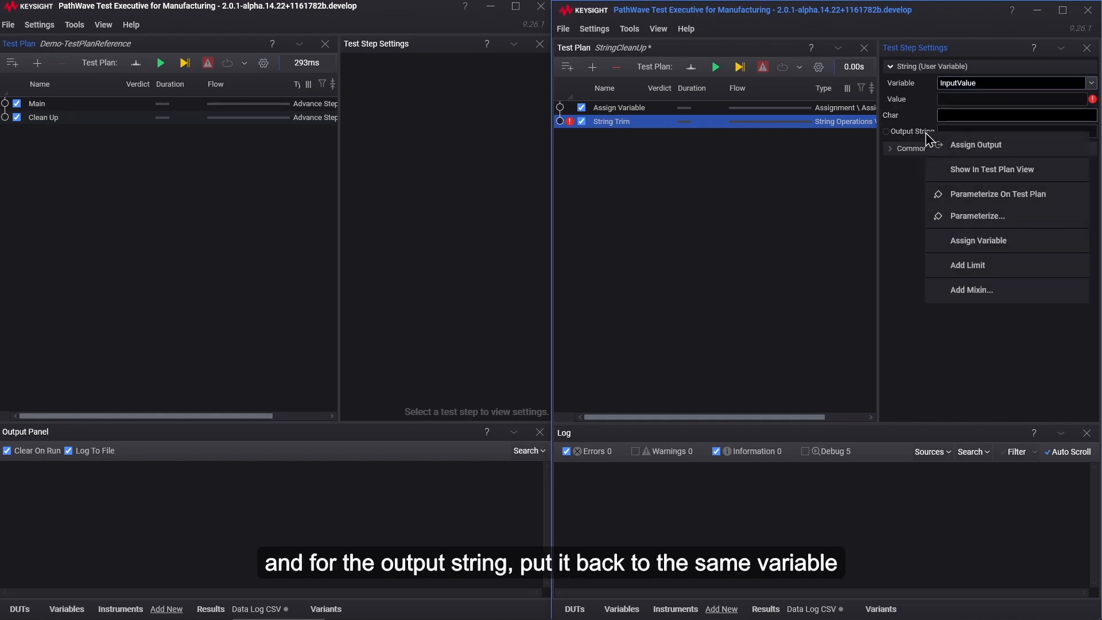
click(964, 247)
click(1082, 149)
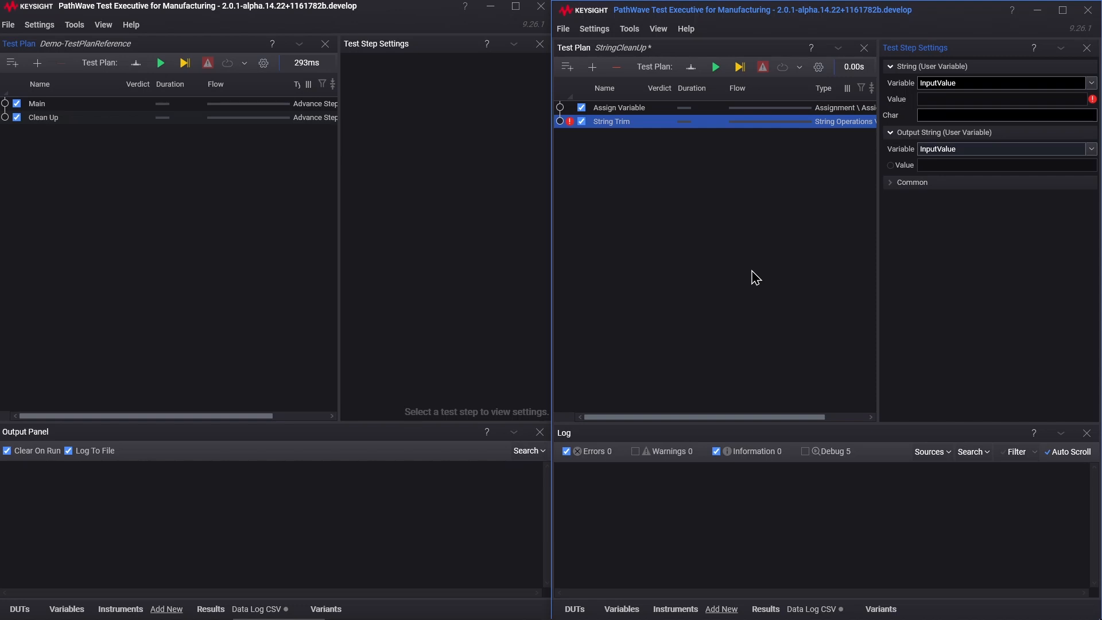
Step: Find the String Replace test step with the search "string repl" and add it twice below String Trim
click(592, 67)
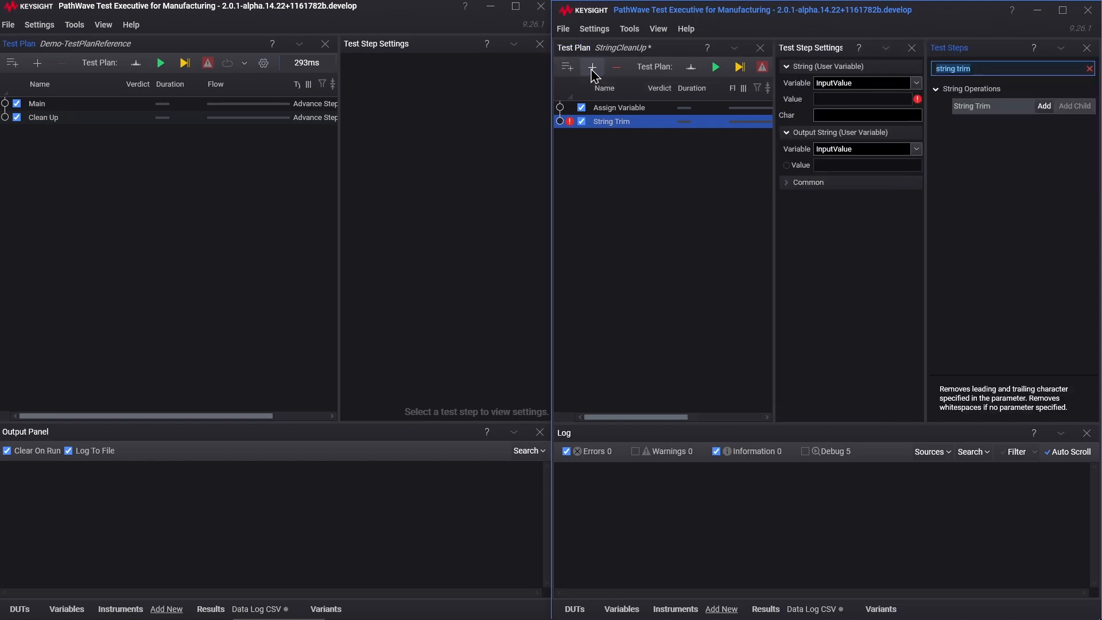
click(1004, 70)
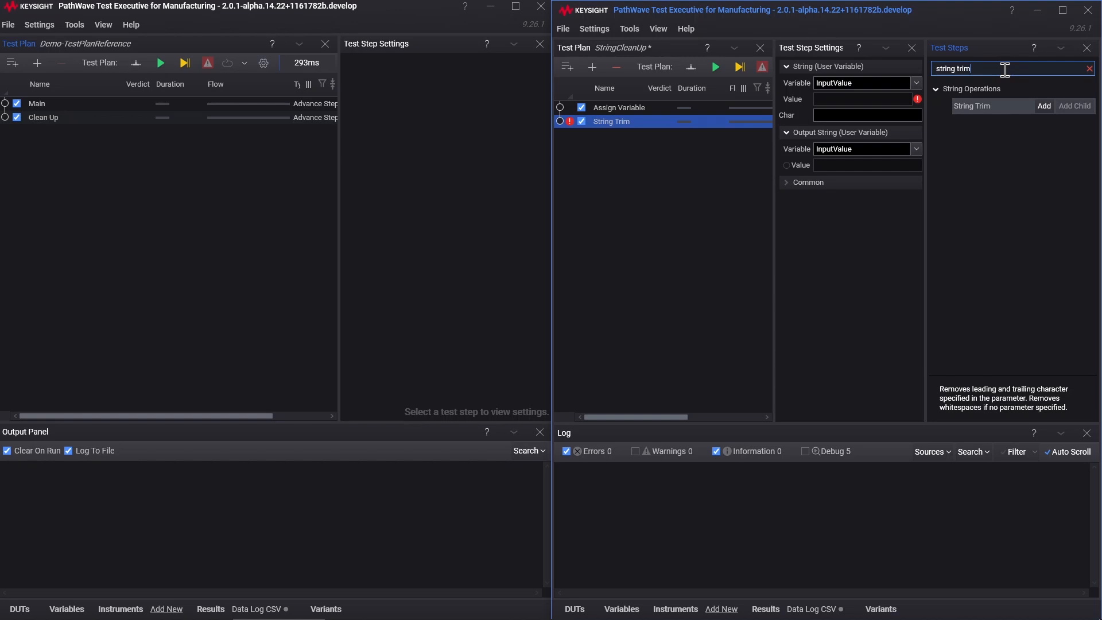
key(BackSpace)
key(BackSpace)
key(BackSpace)
key(BackSpace)
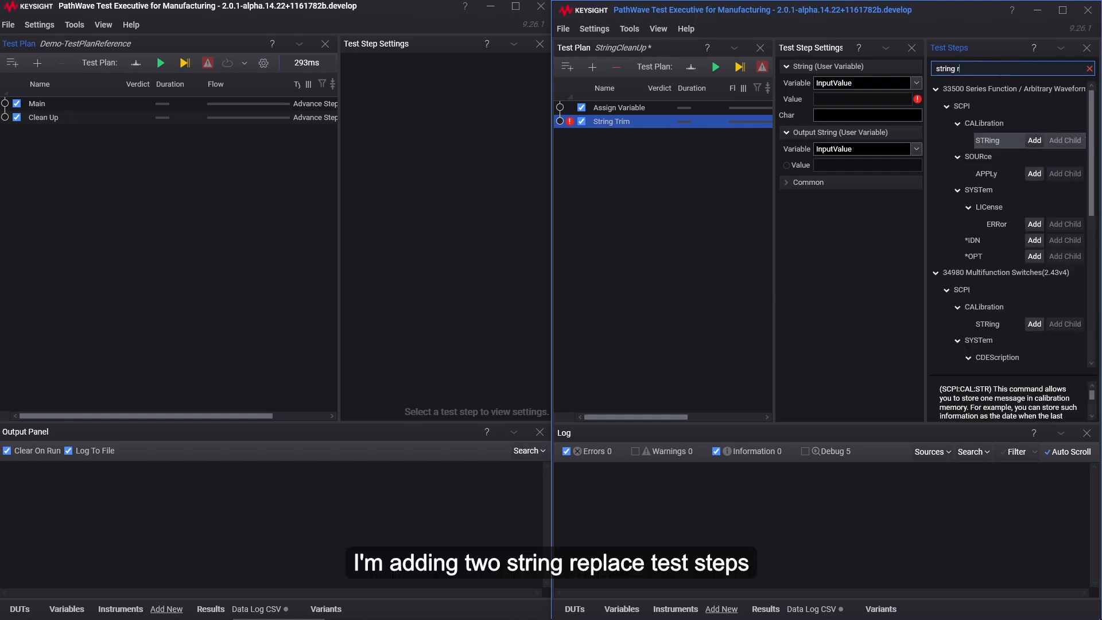
text(repl)
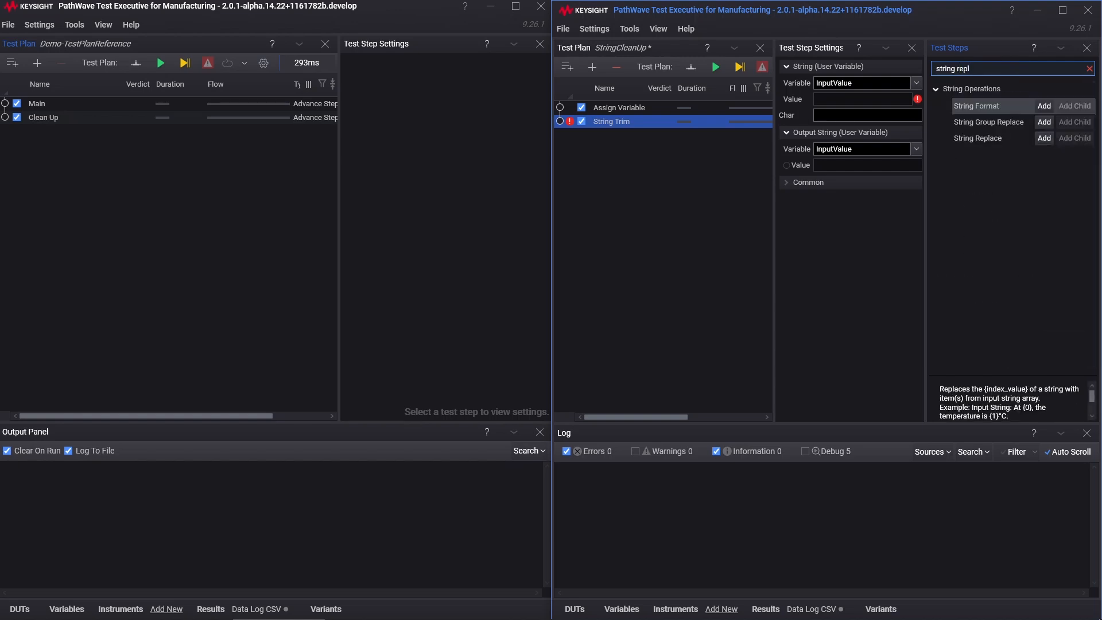
click(1045, 139)
click(1046, 140)
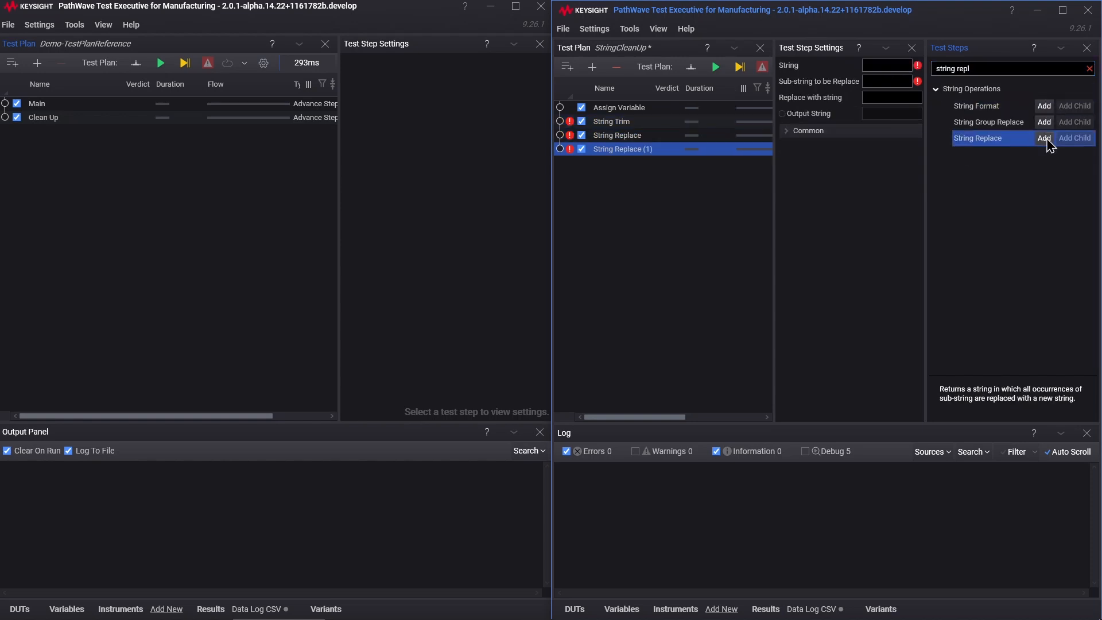
click(1089, 70)
click(1086, 48)
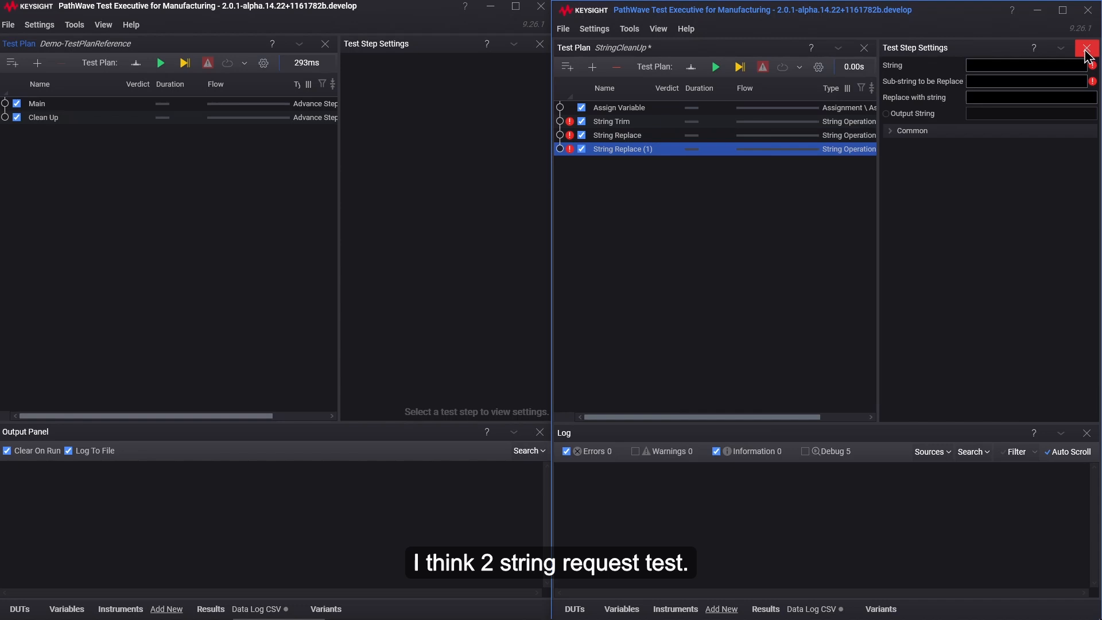
Step: Rename the first String Replace step "String Replace :" and the second one "String Replace ."
click(640, 138)
click(640, 137)
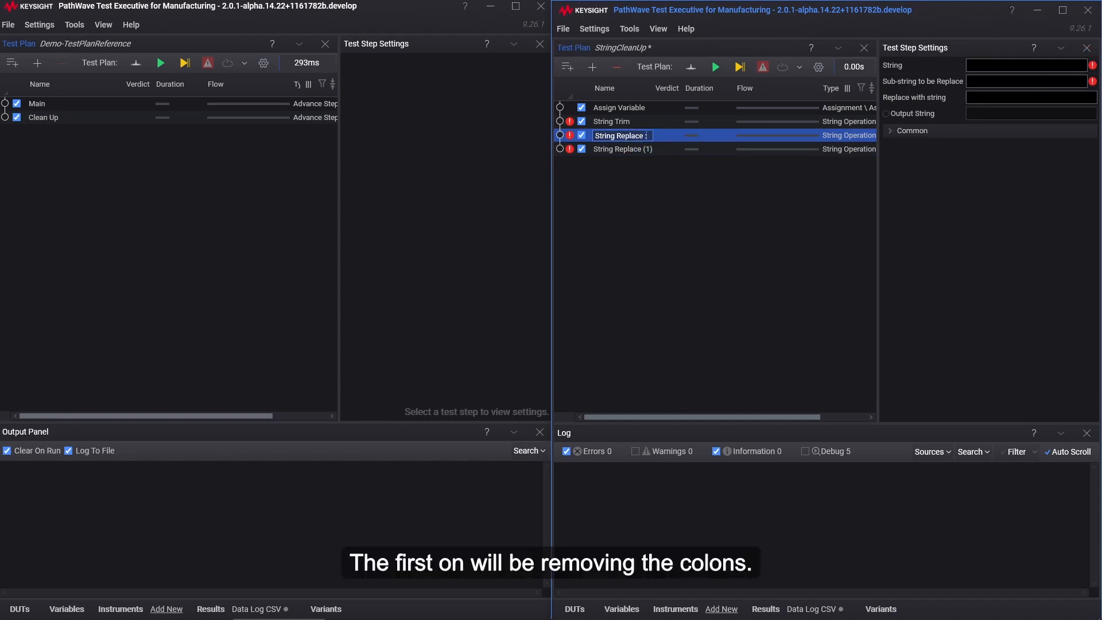
key(Return)
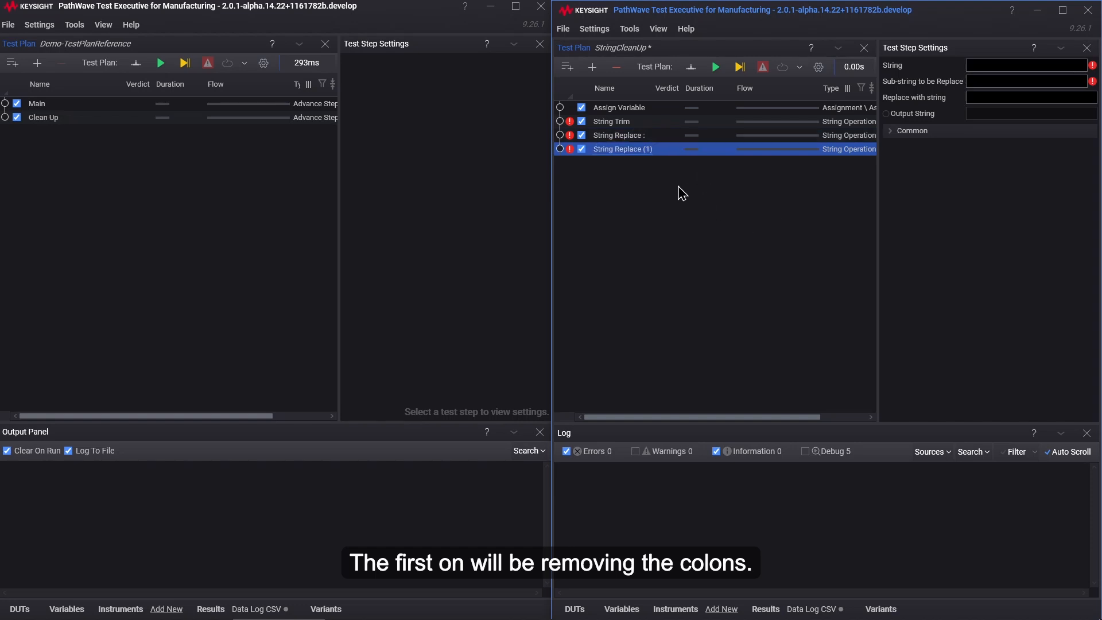
click(625, 150)
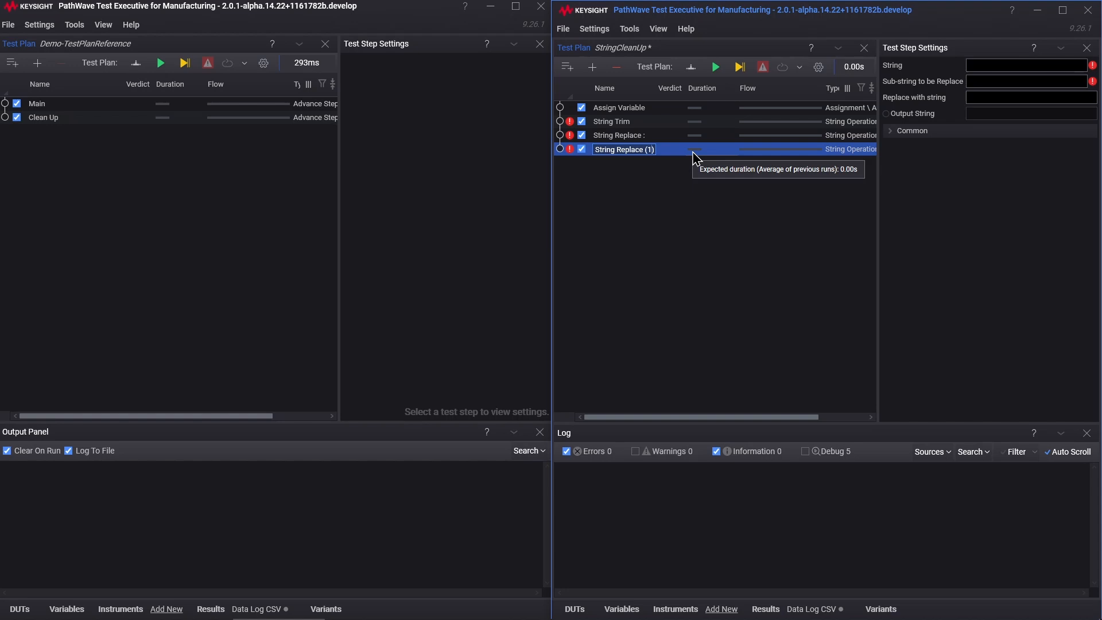
key(BackSpace)
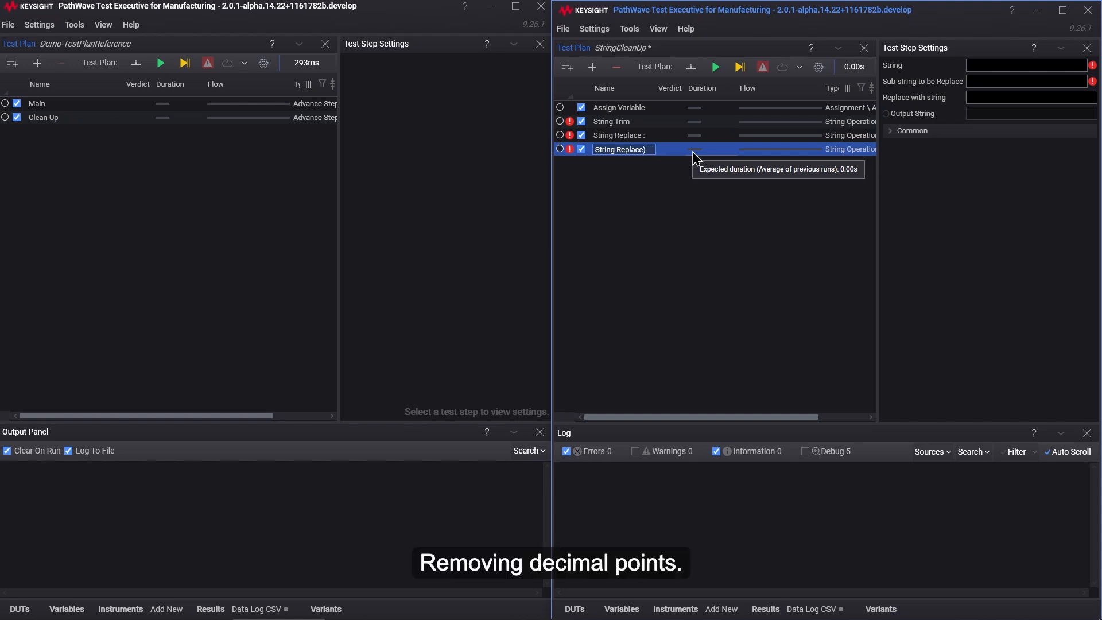
key(Delete)
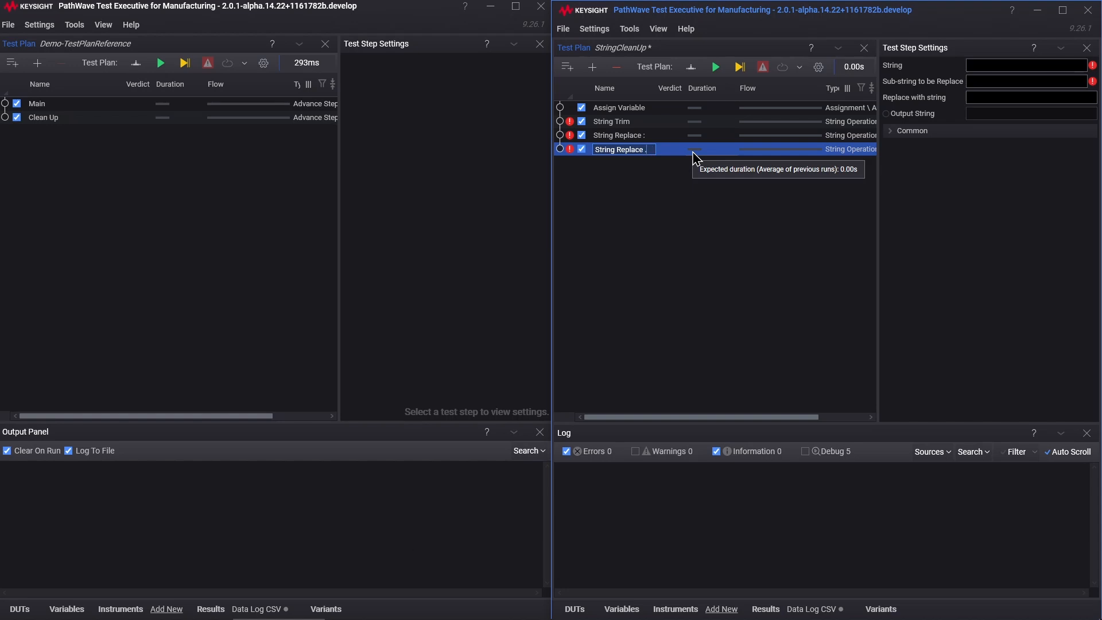
key(Return)
Step: For "String Replace :", assign the String setting to the InputValue variable and set the sub-string to be replaced to ":"
click(623, 139)
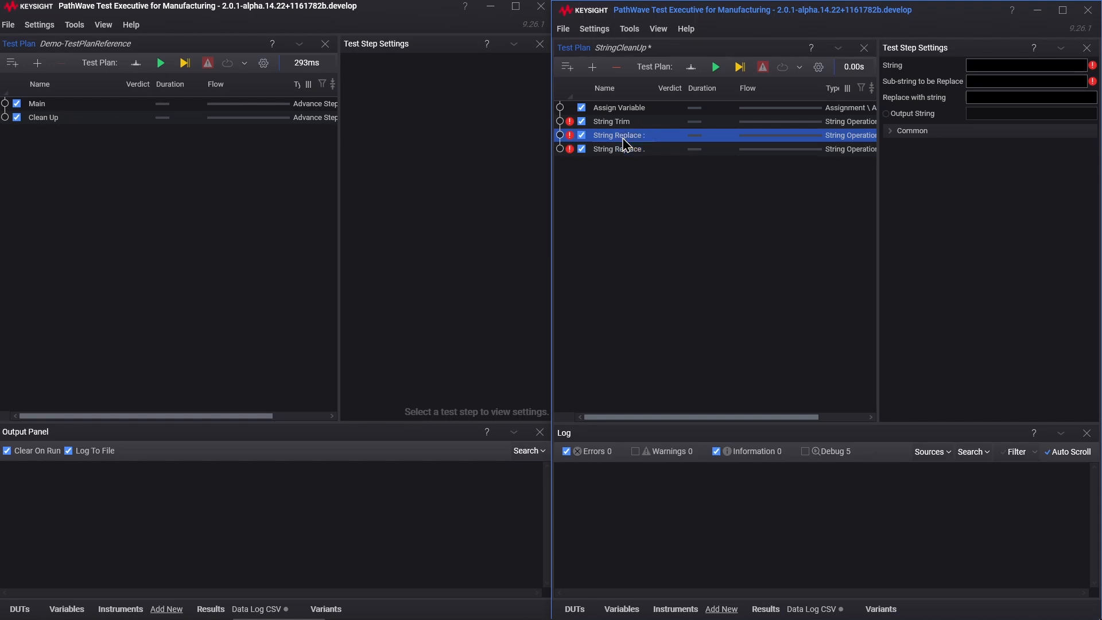
right_click(959, 68)
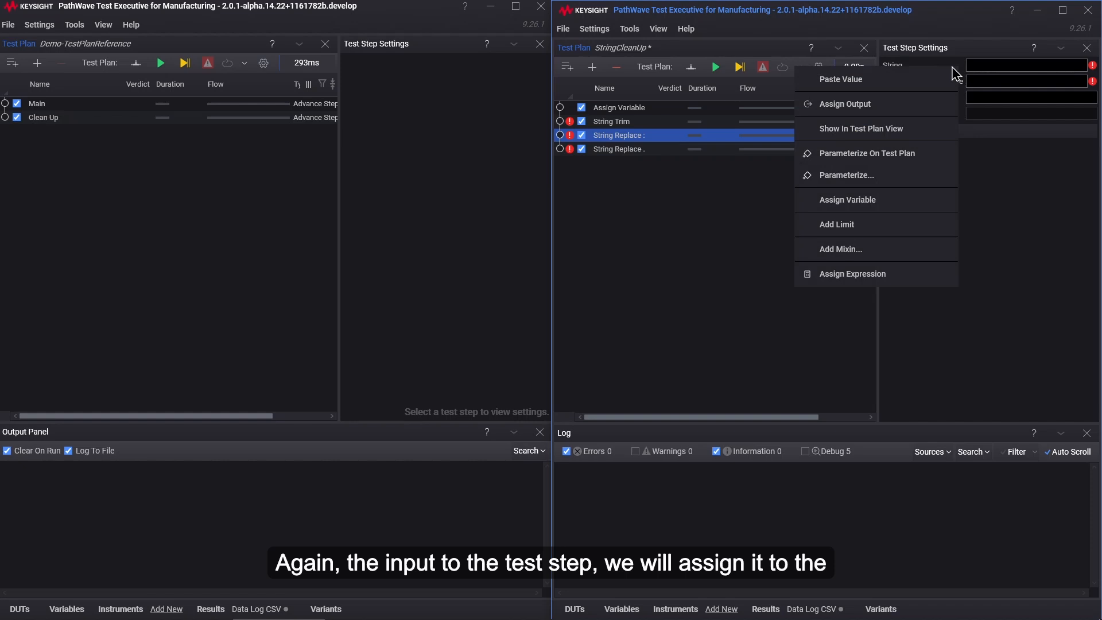
click(855, 202)
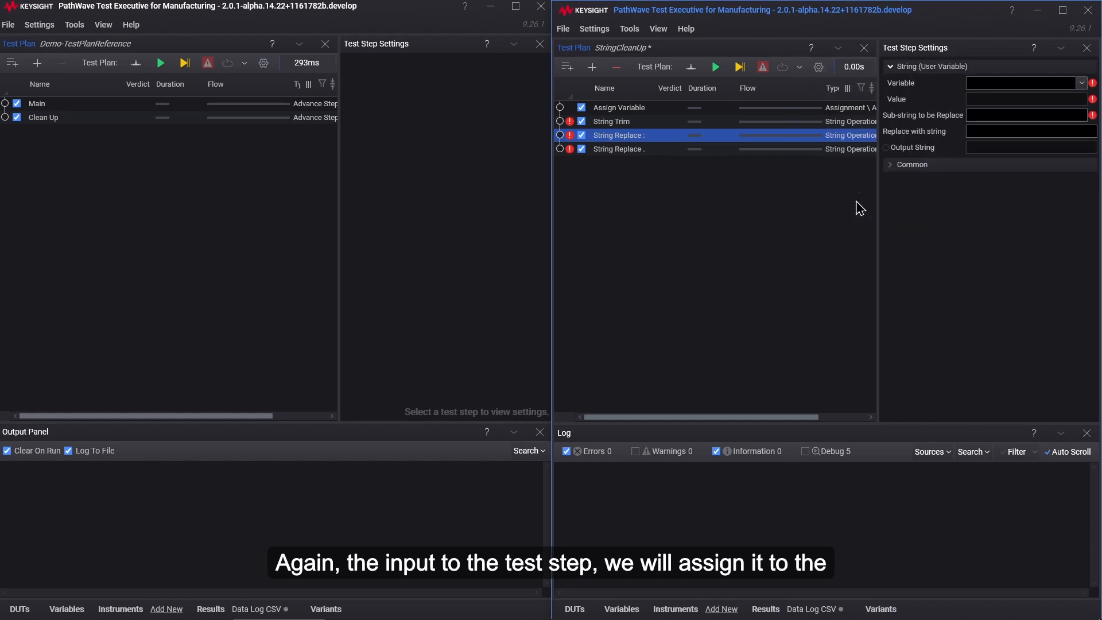
click(1083, 84)
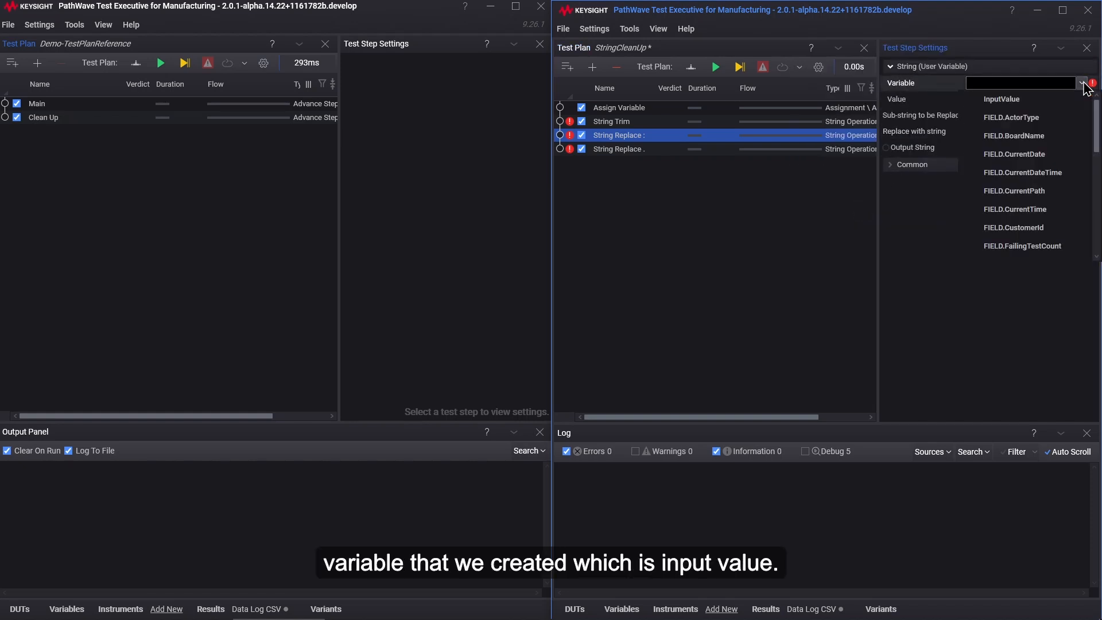
click(1006, 97)
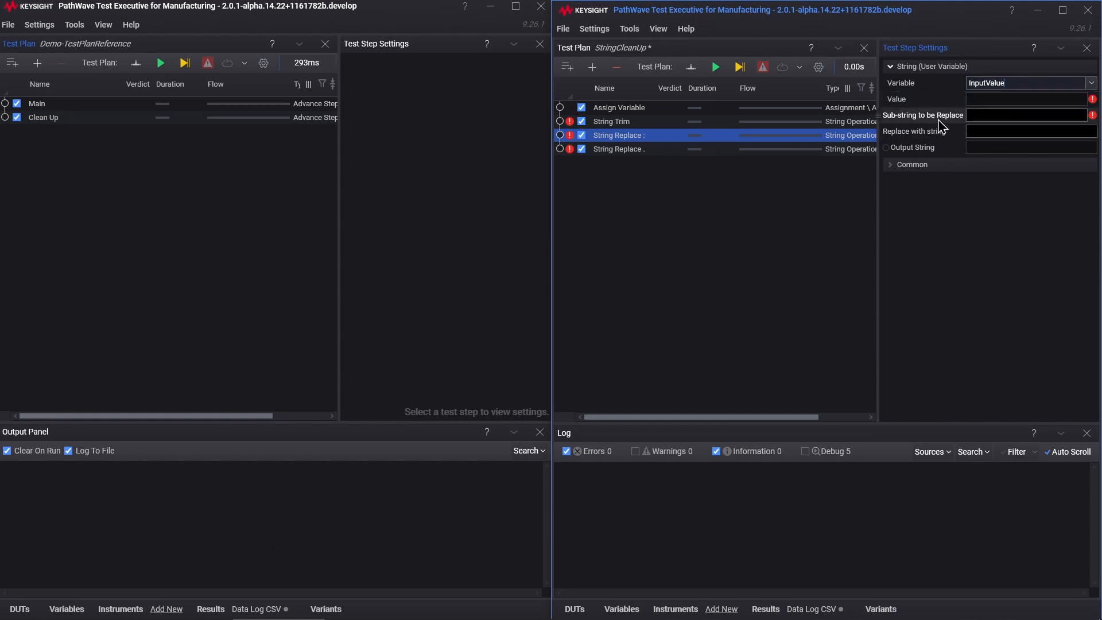
click(982, 113)
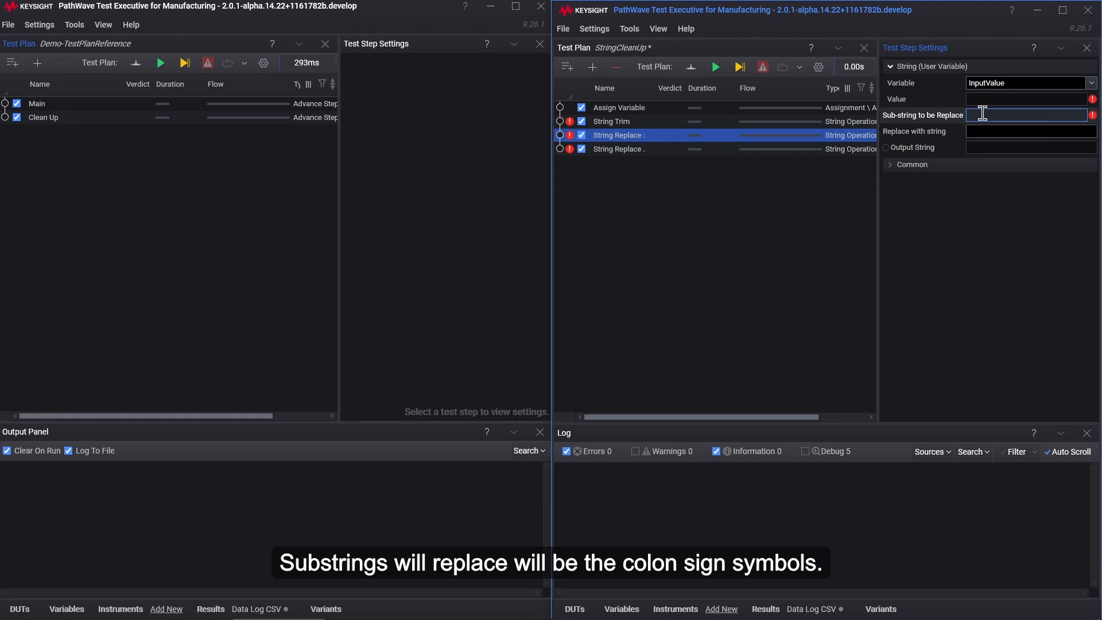
text(:)
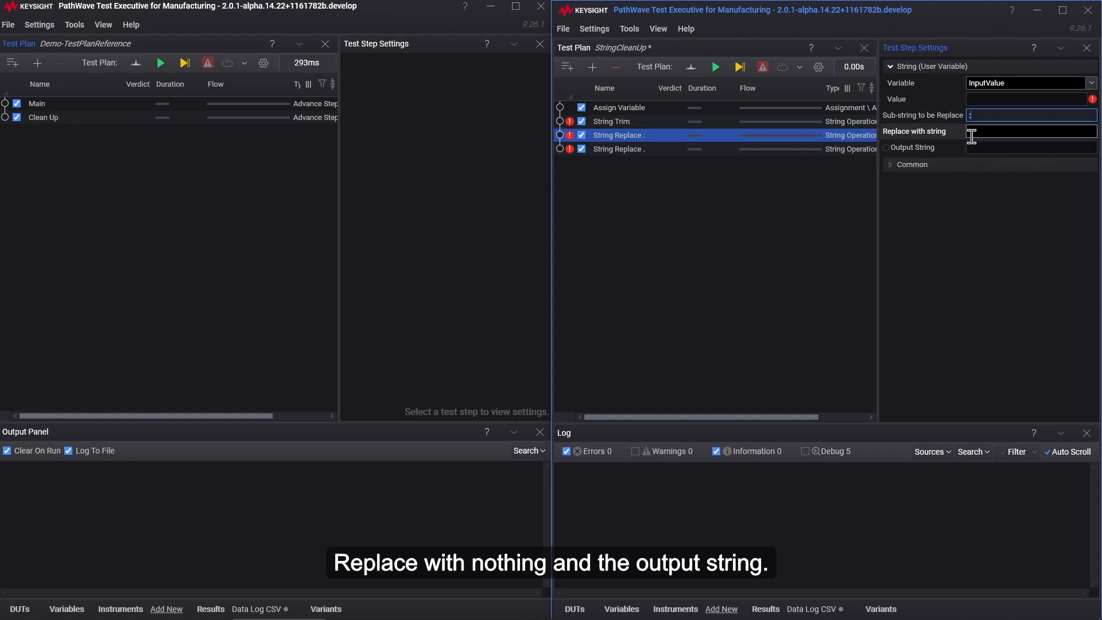
Step: Assign the Output String of "String Replace :" to the InputValue variable
right_click(952, 153)
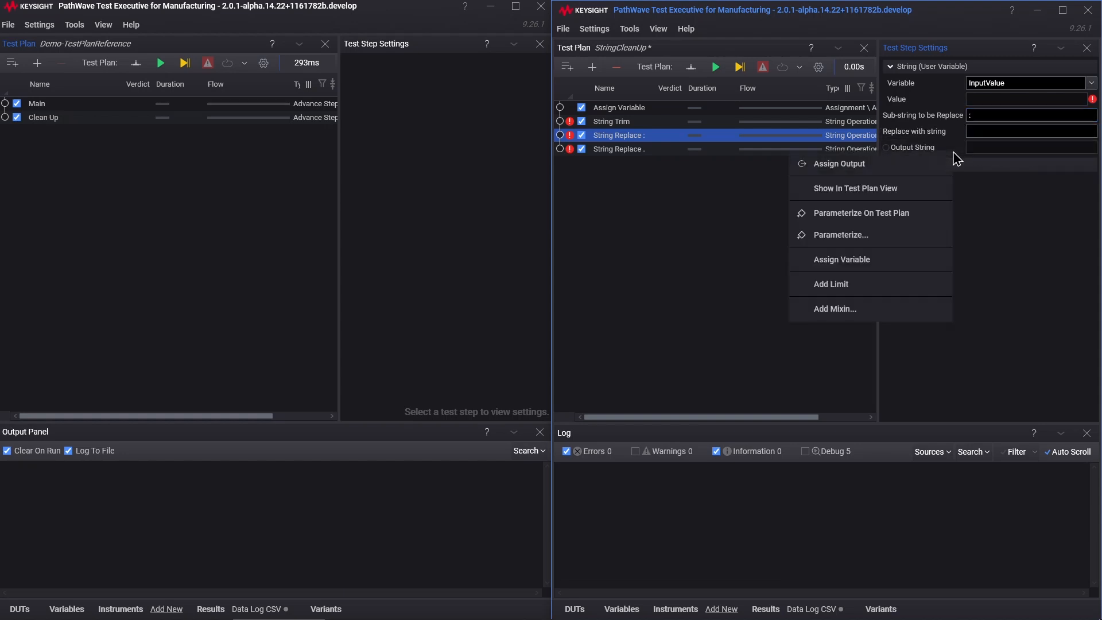
click(847, 263)
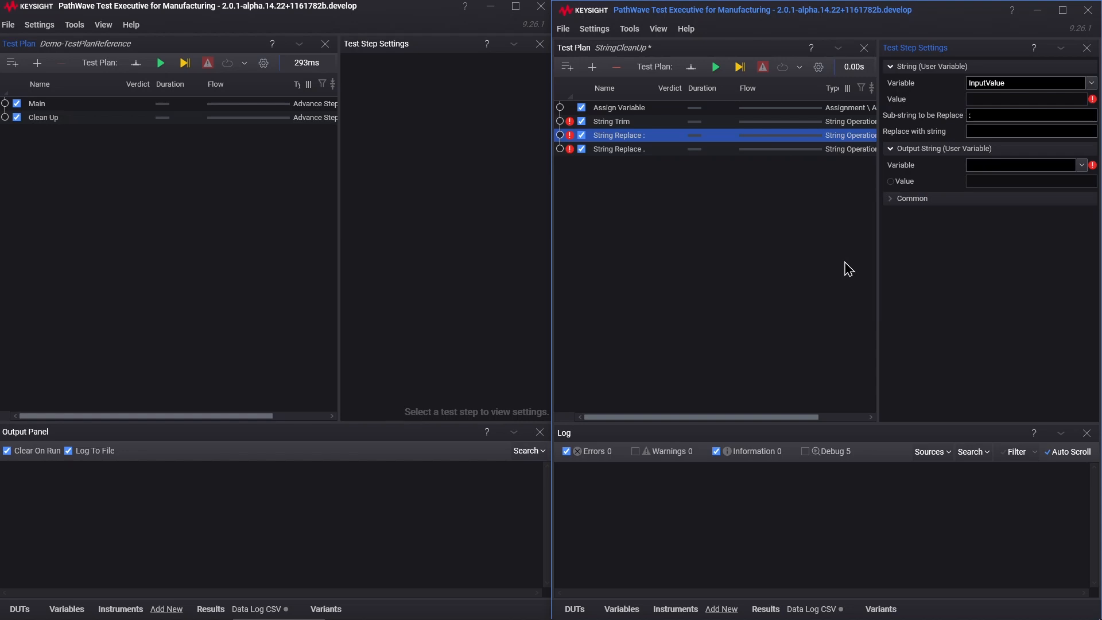
click(1081, 165)
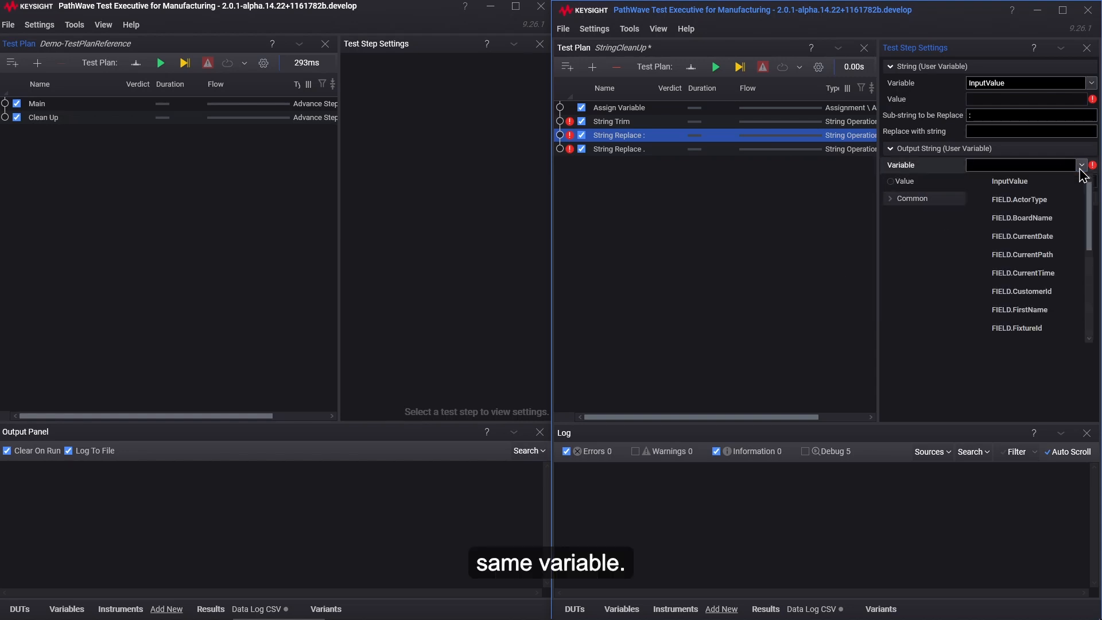
click(1010, 180)
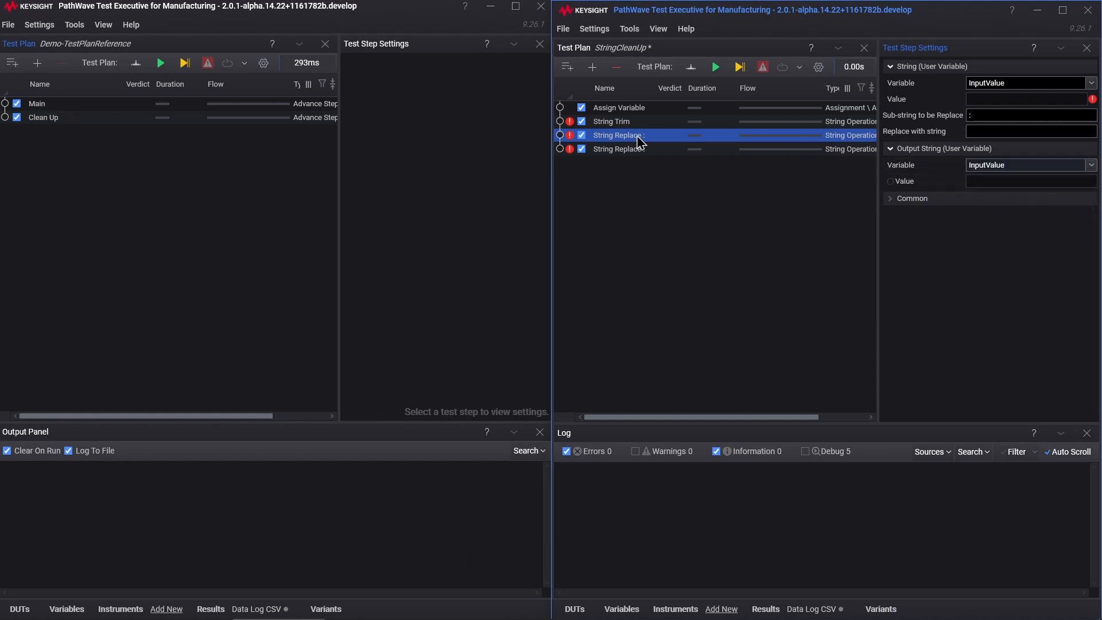
Step: For "String Replace .", assign the String setting to the InputValue variable and set the sub-string to be replaced to "."
click(627, 151)
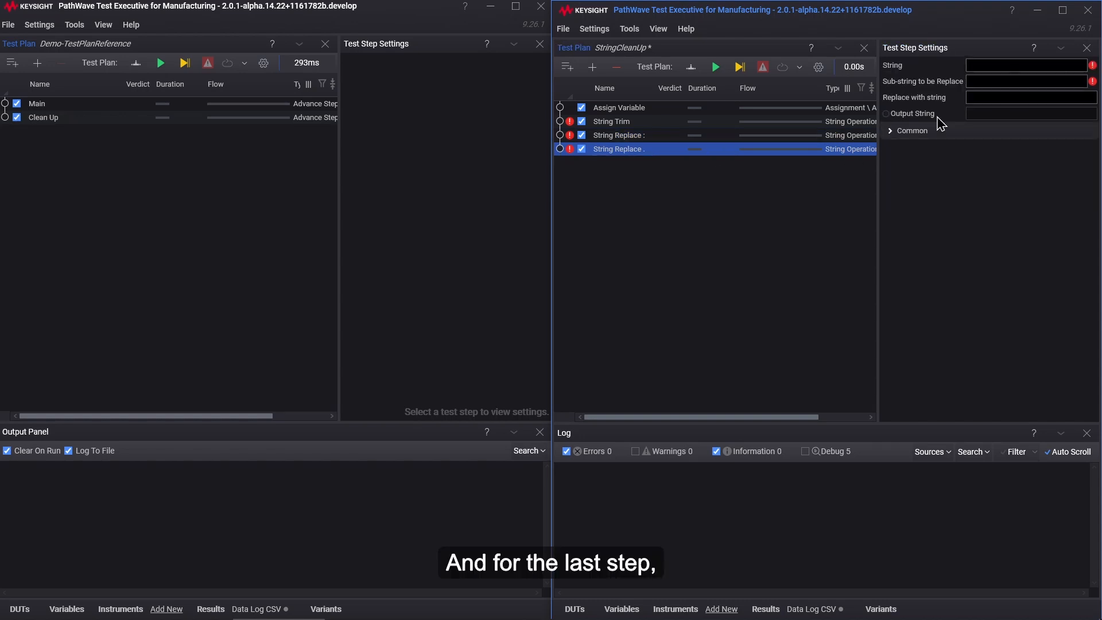
right_click(957, 75)
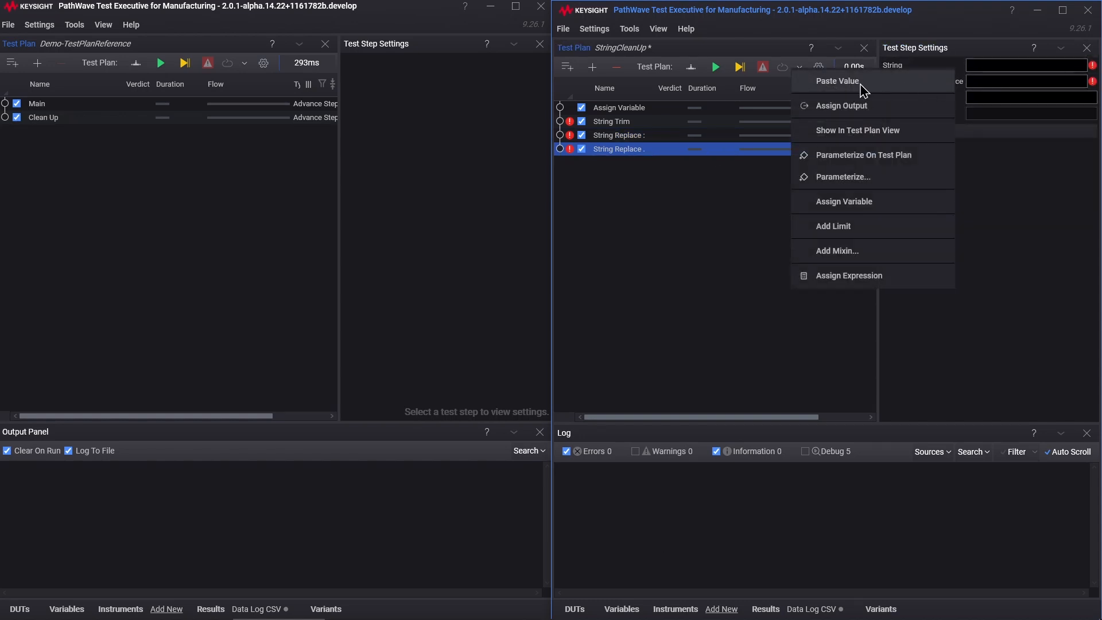
click(859, 202)
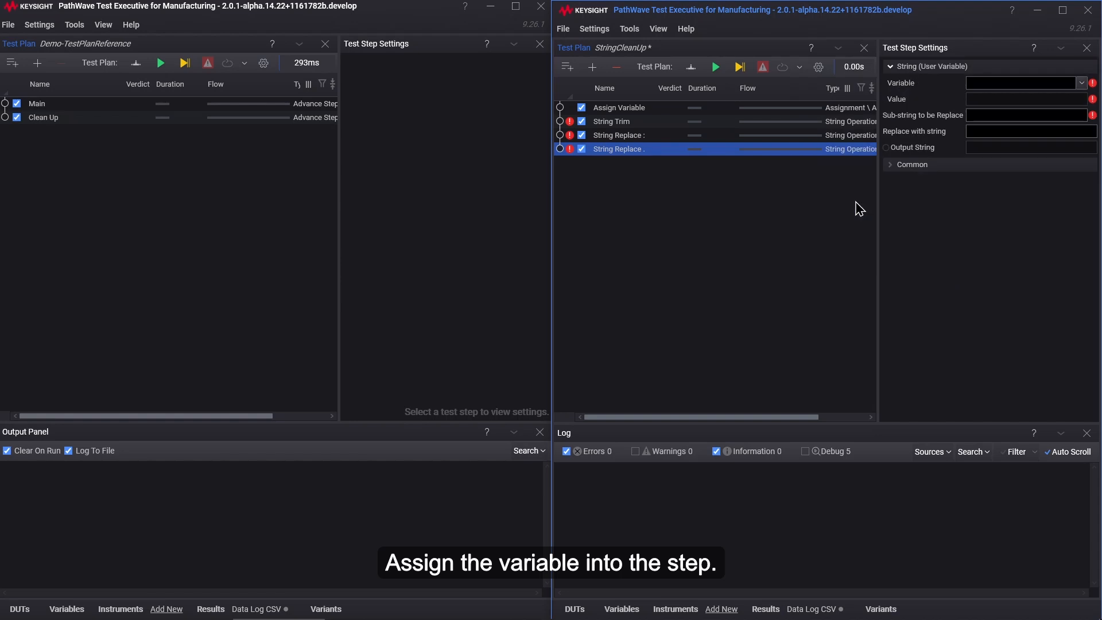
click(1082, 84)
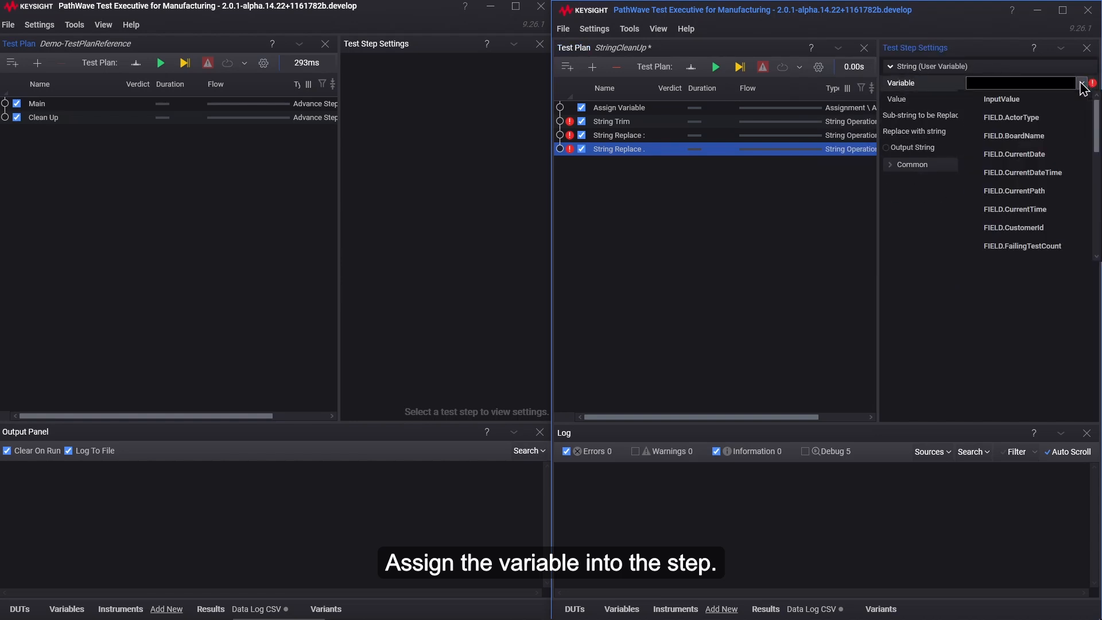
click(1005, 103)
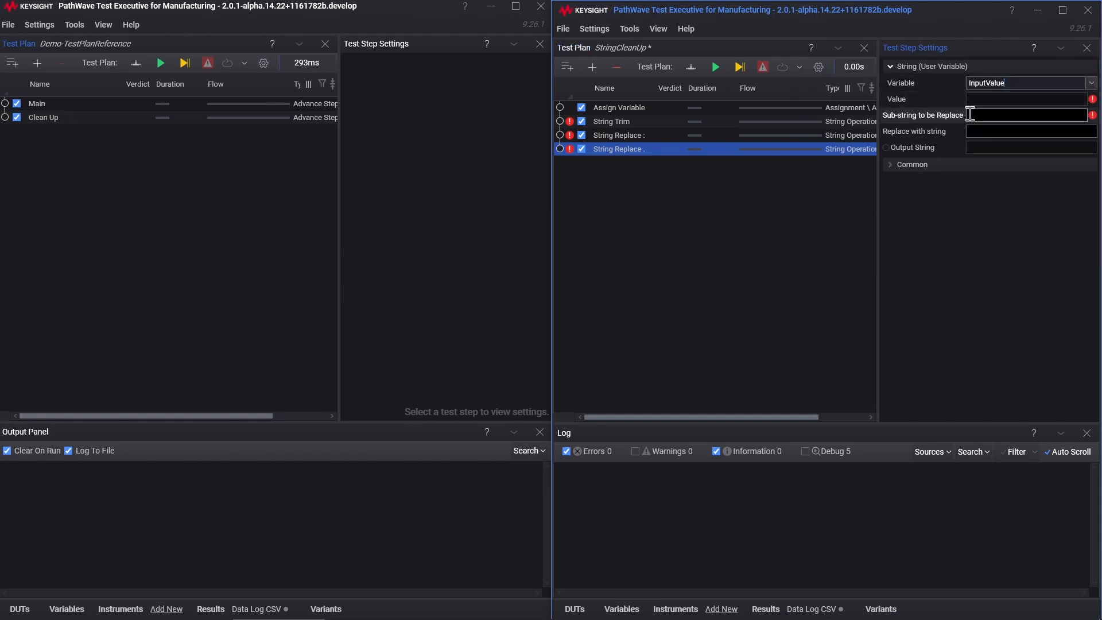
click(988, 116)
text(.)
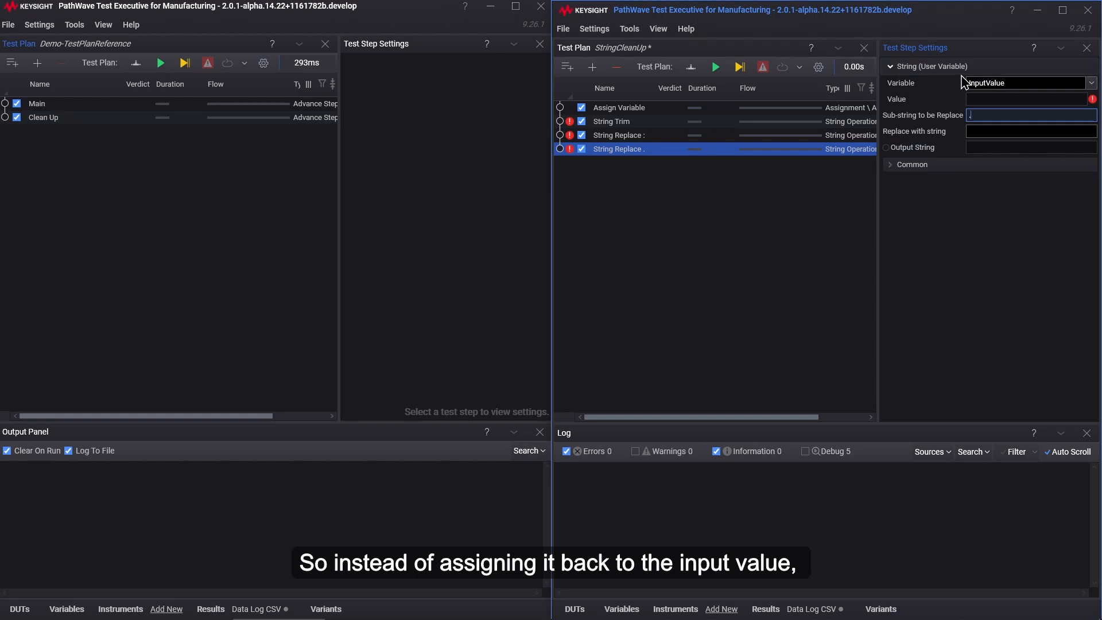
Step: Parameterize the Output String of "String Replace ." on the test plan and save the StringCleanUp plan
right_click(958, 149)
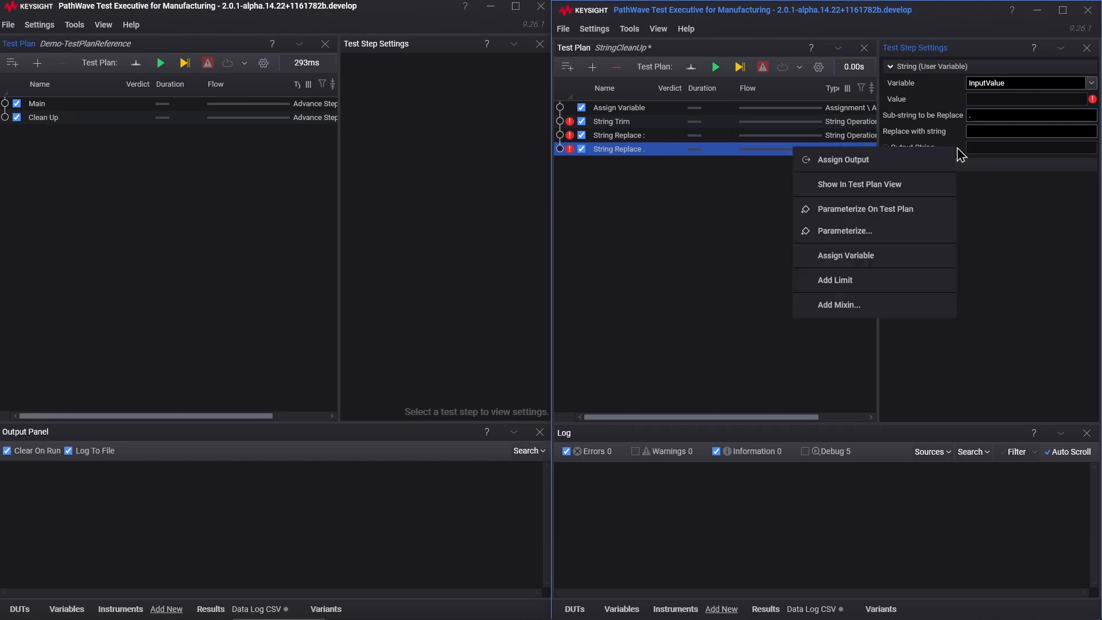
click(889, 210)
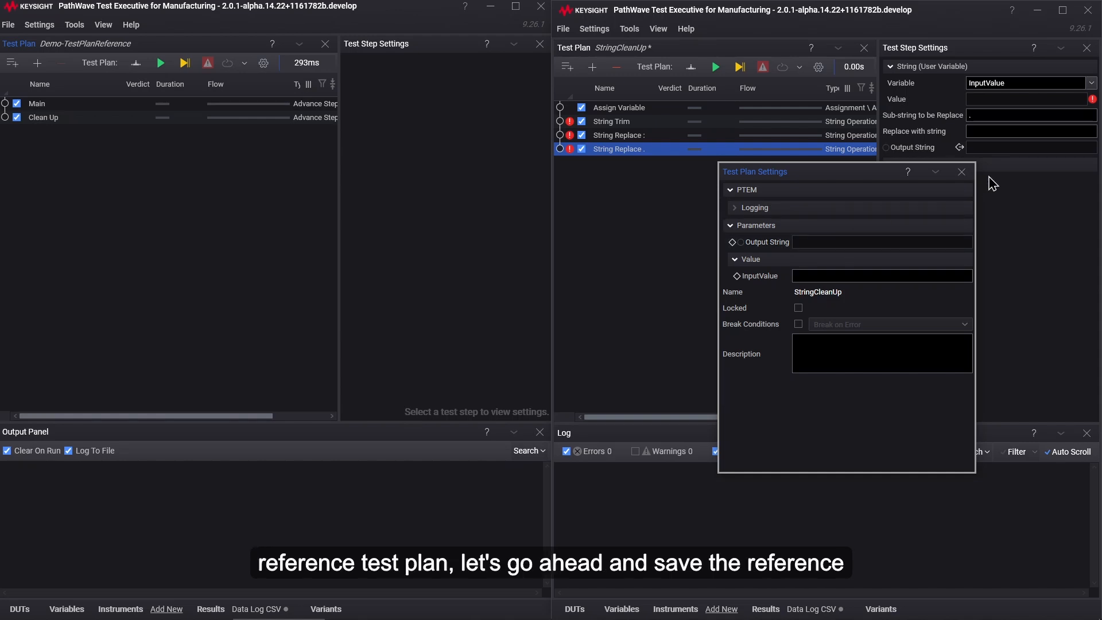
click(961, 172)
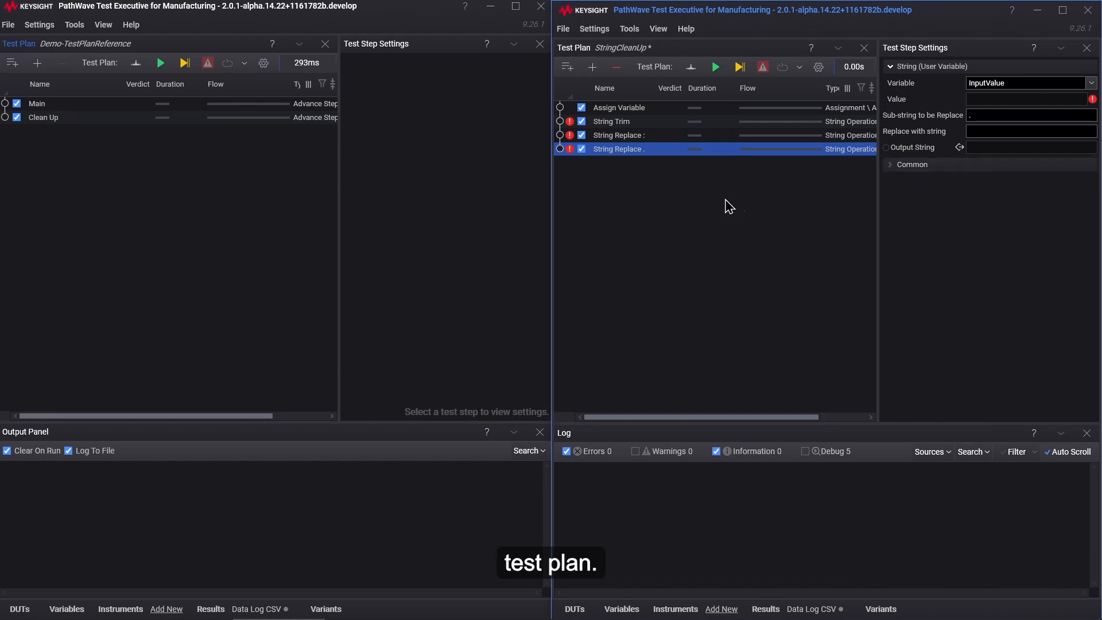
click(566, 29)
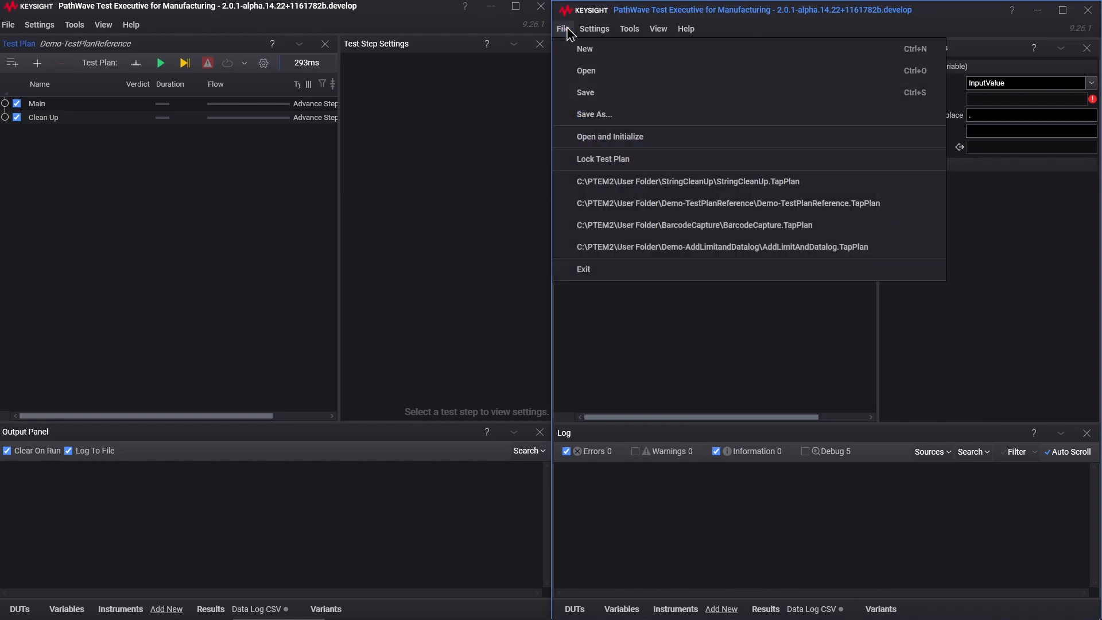
click(585, 95)
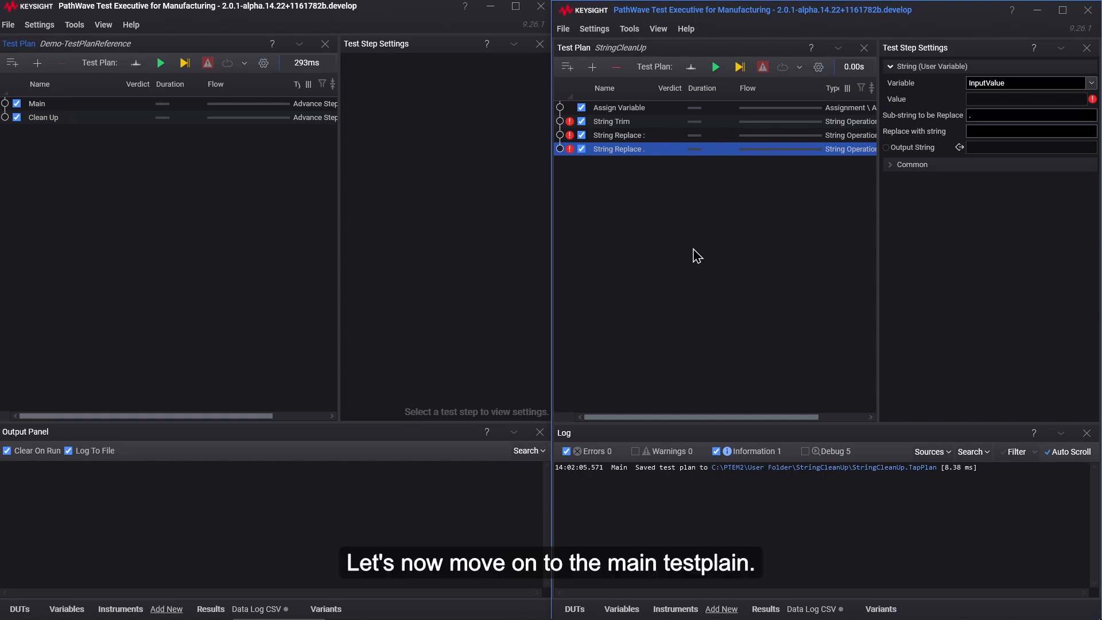
Step: Add a Test Plan Reference step to the Demo-TestPlanReference plan and nest it under Main
click(242, 238)
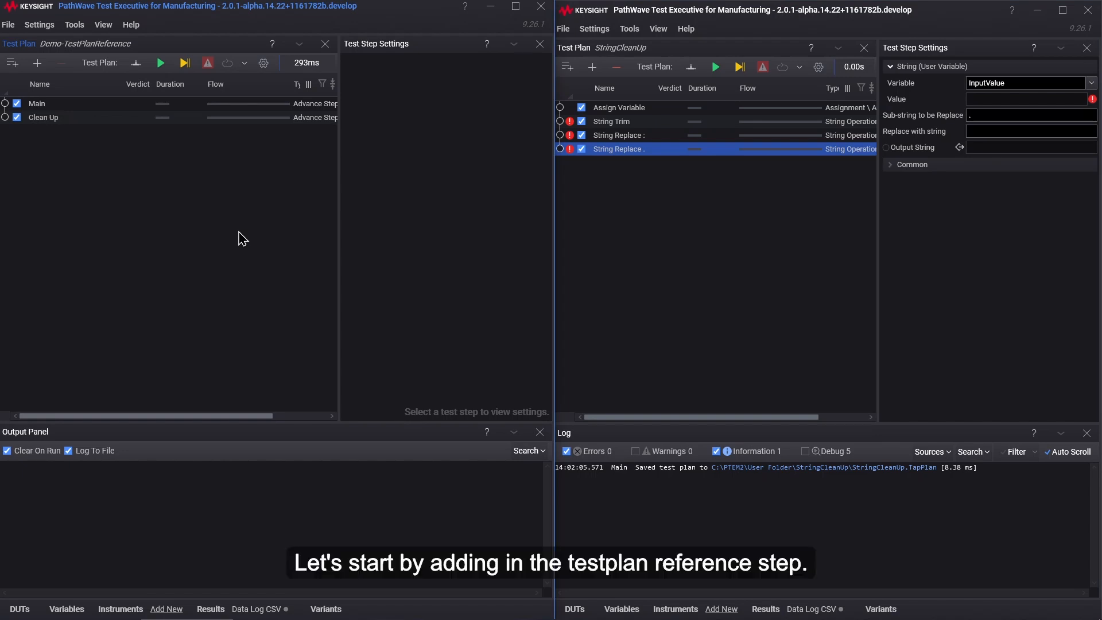
click(38, 63)
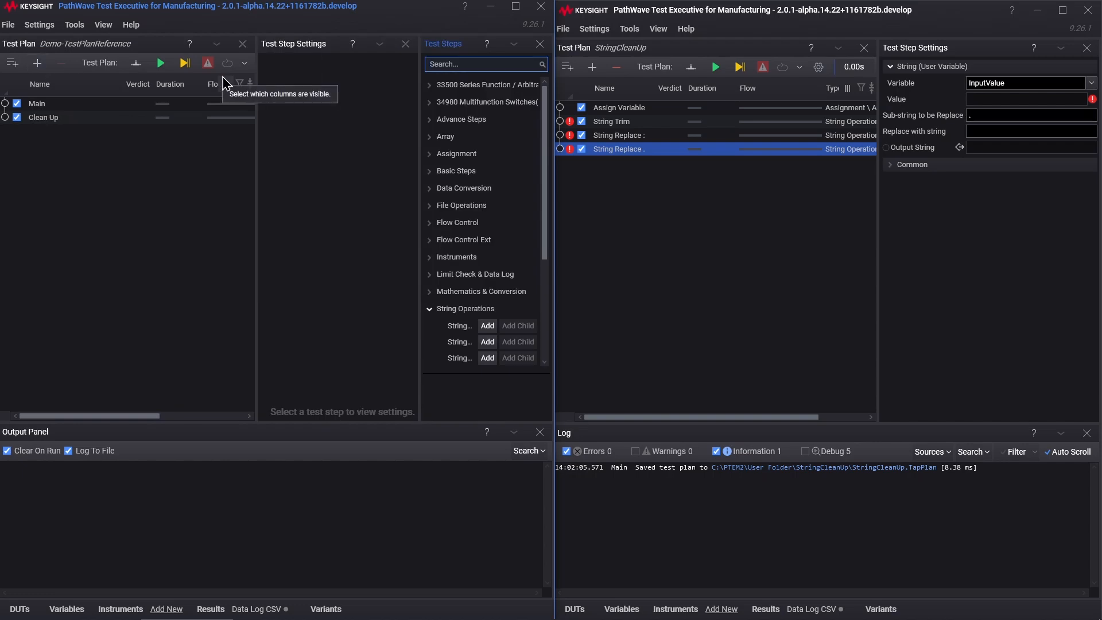
text(test plan)
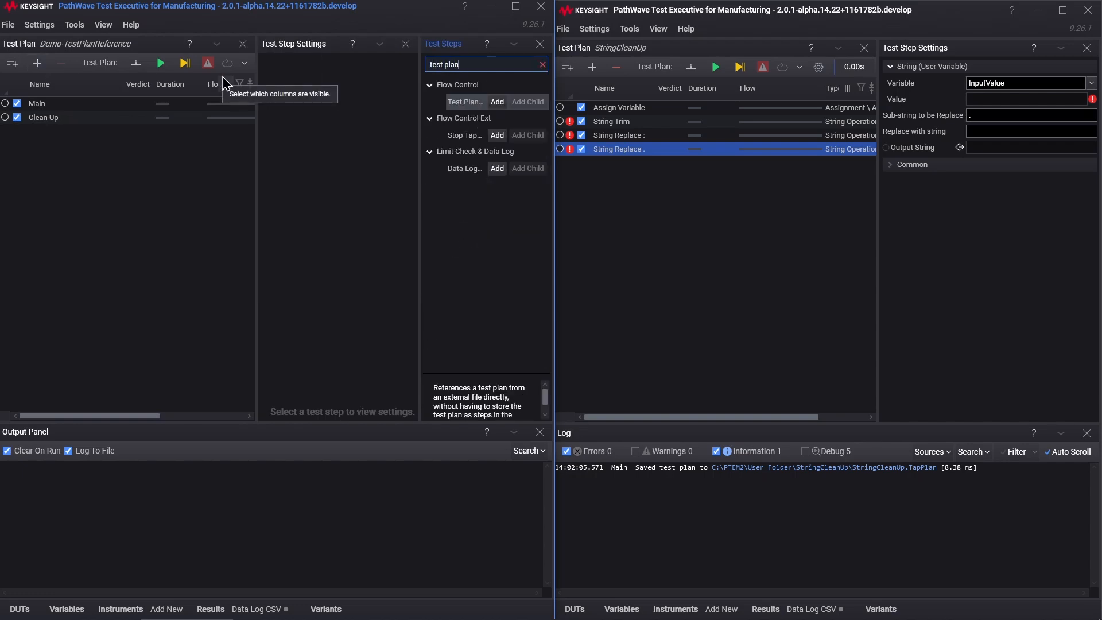
click(497, 102)
click(540, 43)
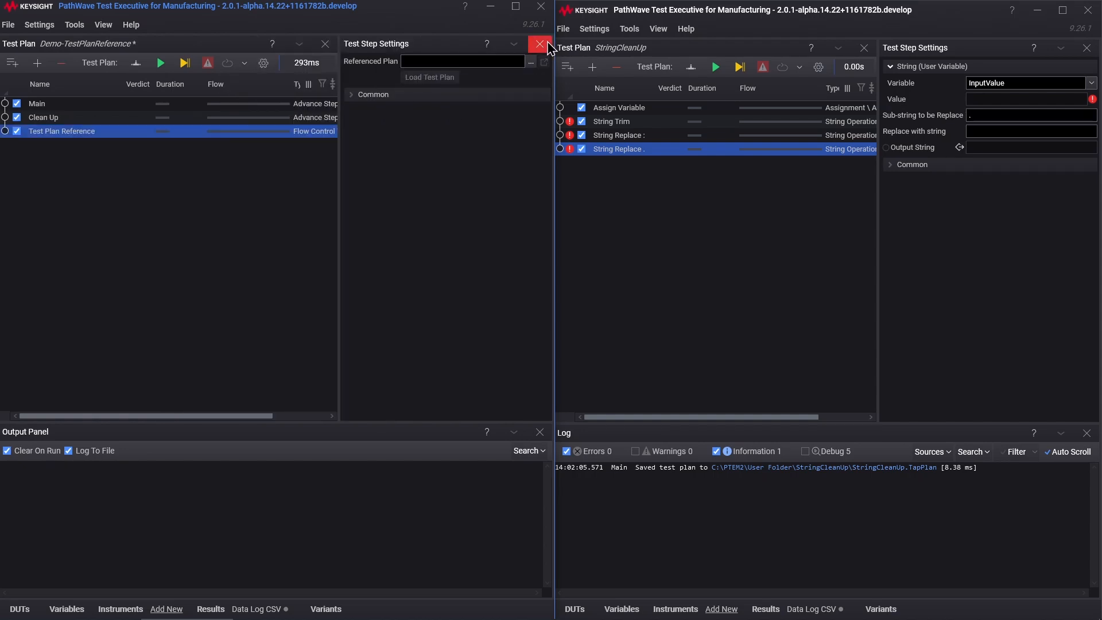
drag(64, 135, 80, 110)
click(94, 238)
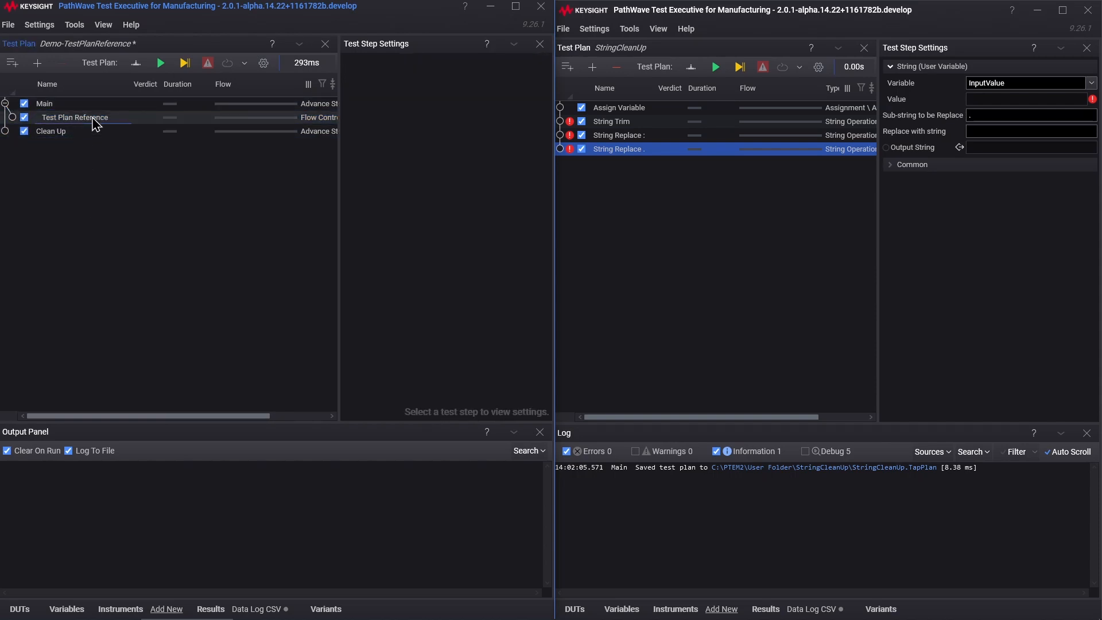
Step: Set the Test Plan Reference's referenced plan to StringCleanUp.TapPlan from C:\PTEM2\User Folder\StringCleanUp, load it and expand its steps
click(92, 118)
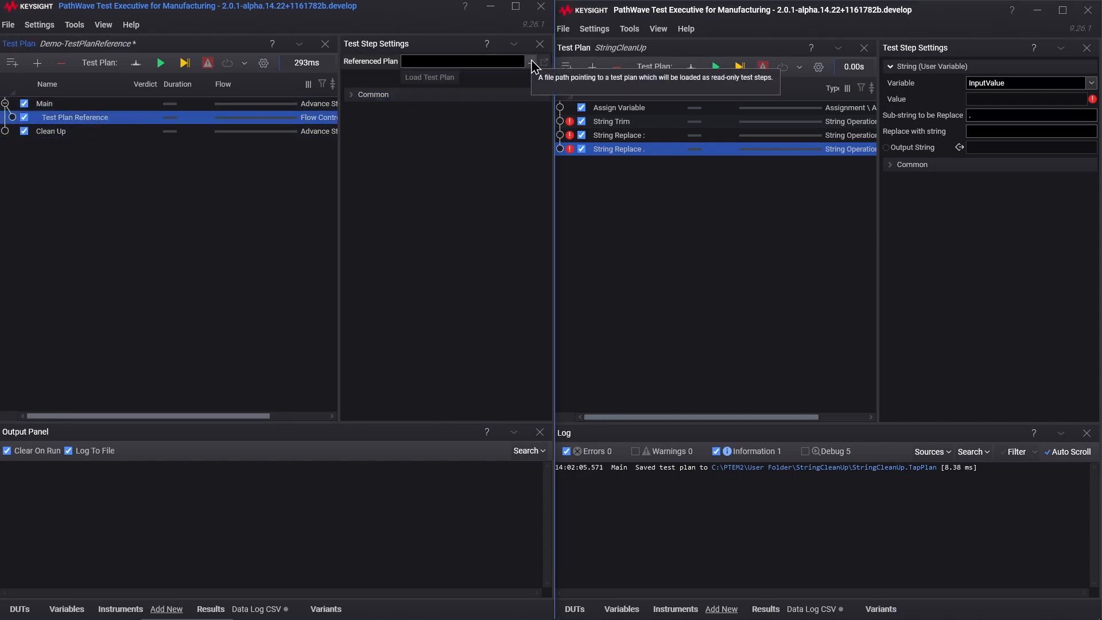
click(531, 62)
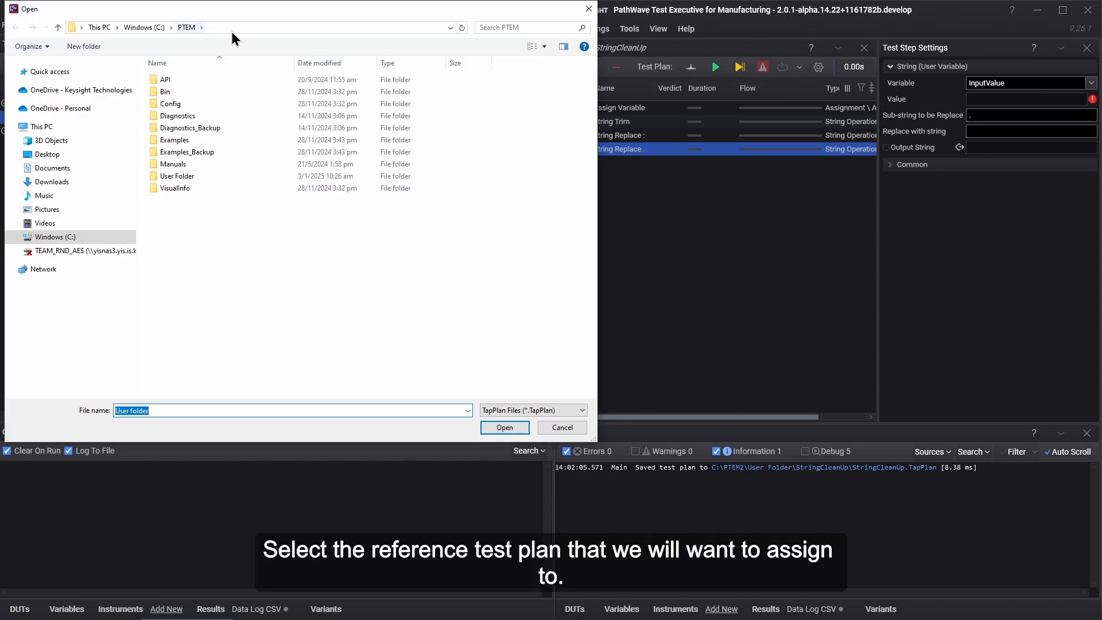
click(232, 28)
click(232, 27)
text(2)
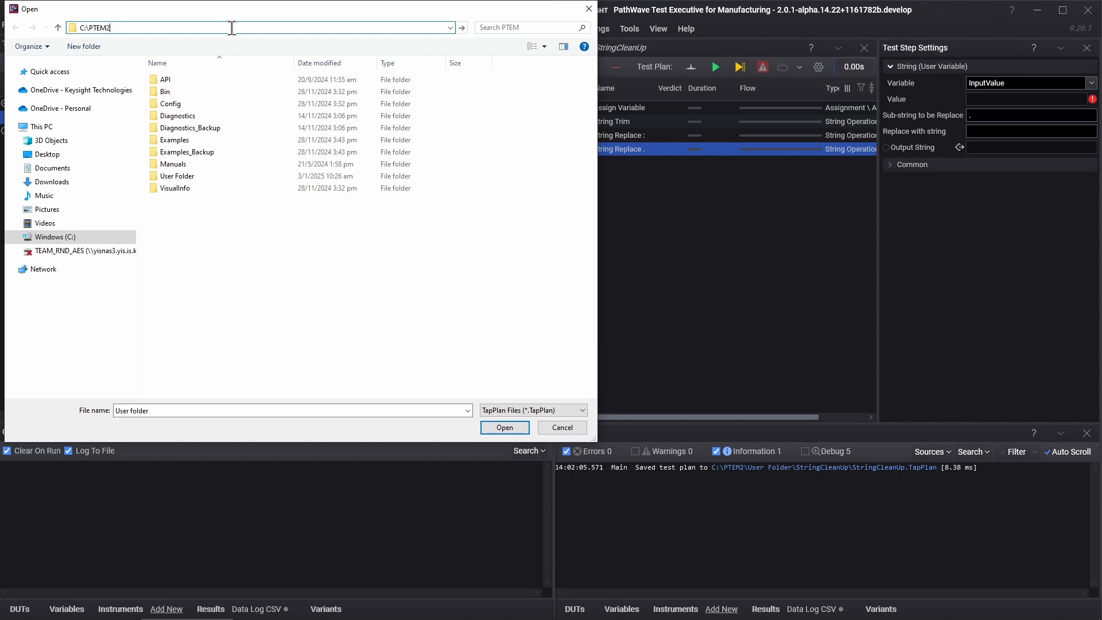
key(Return)
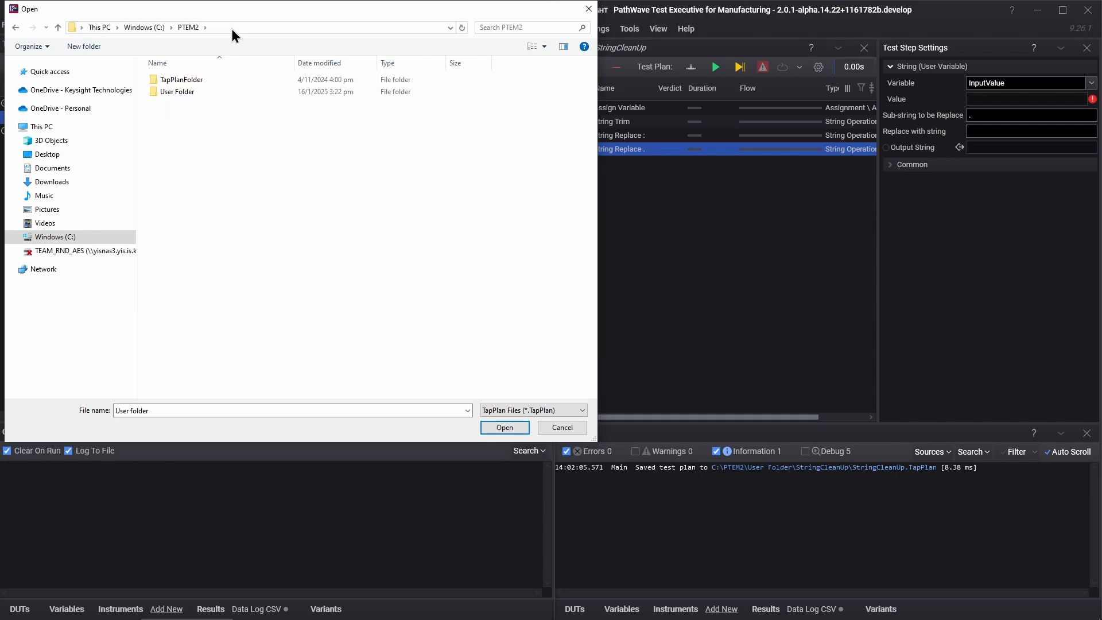
double_click(194, 90)
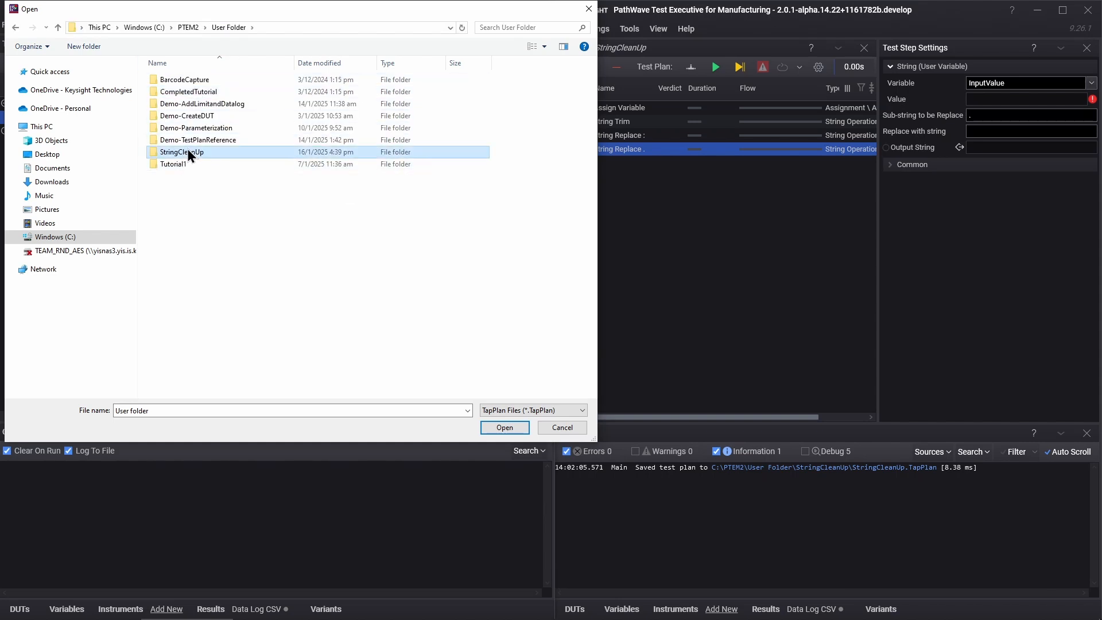
double_click(187, 151)
click(203, 92)
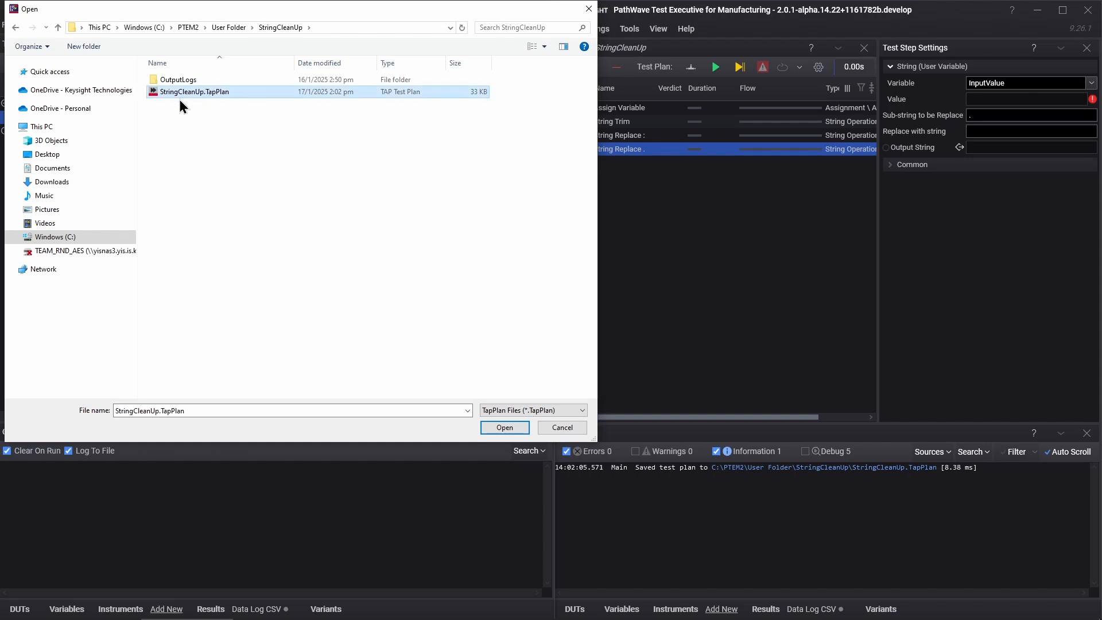
click(507, 433)
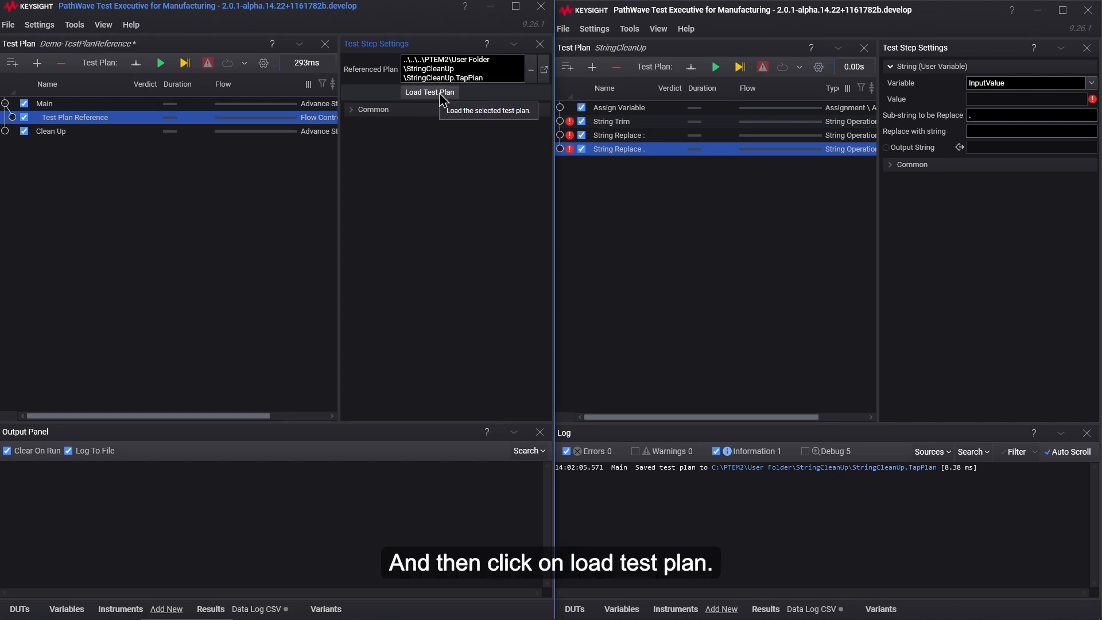
click(441, 95)
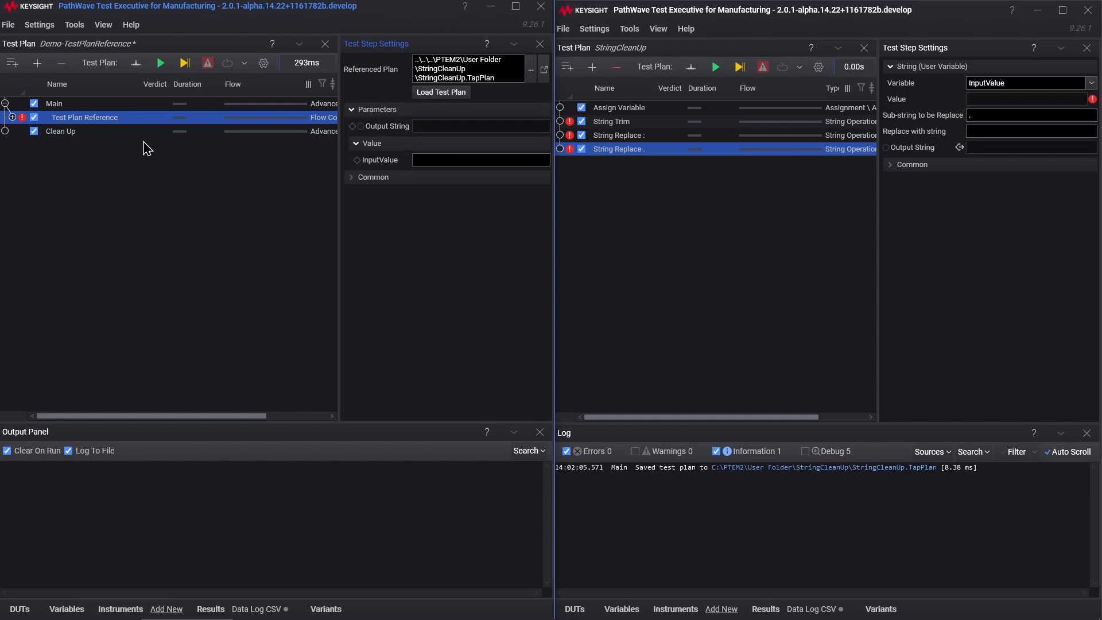
click(12, 117)
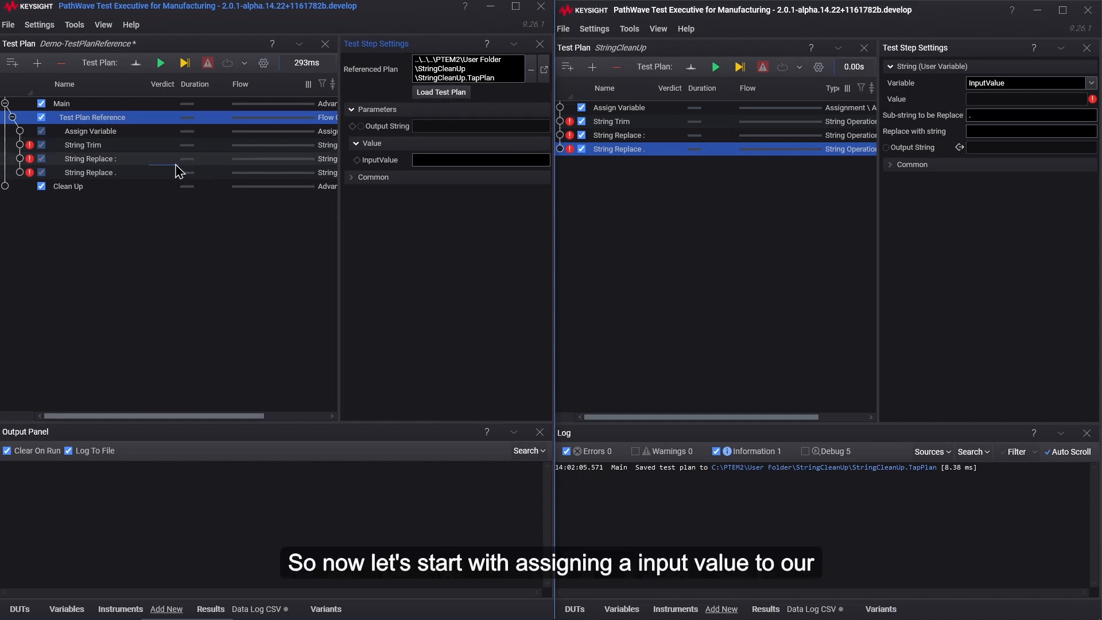
Step: Assign the Test Plan Reference's InputValue parameter to the FIELD.CurrentTime variable
right_click(407, 164)
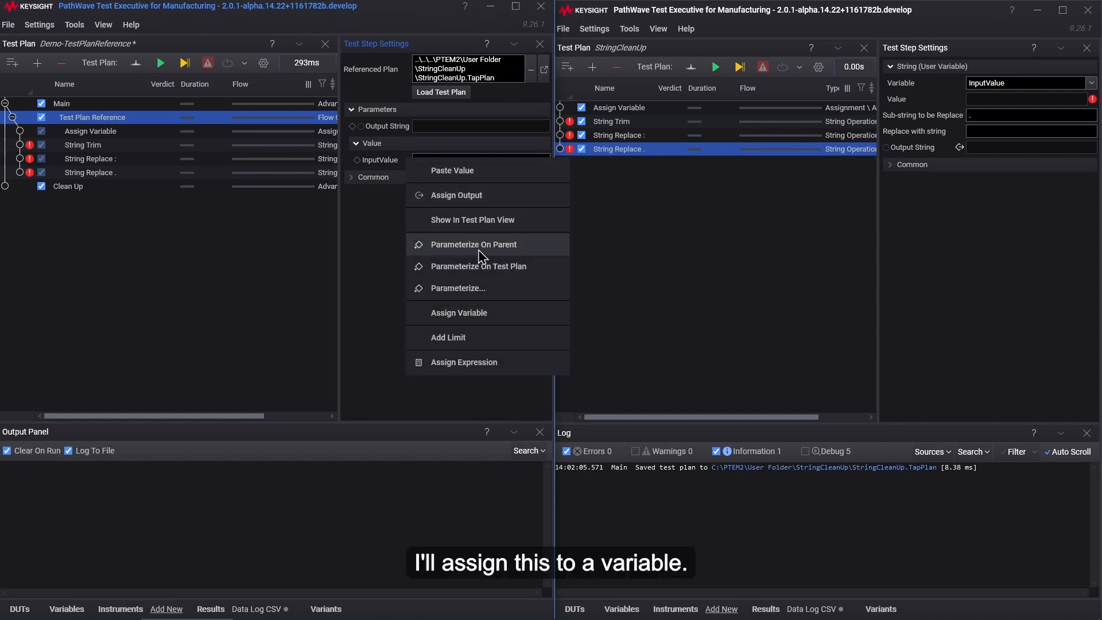
click(472, 316)
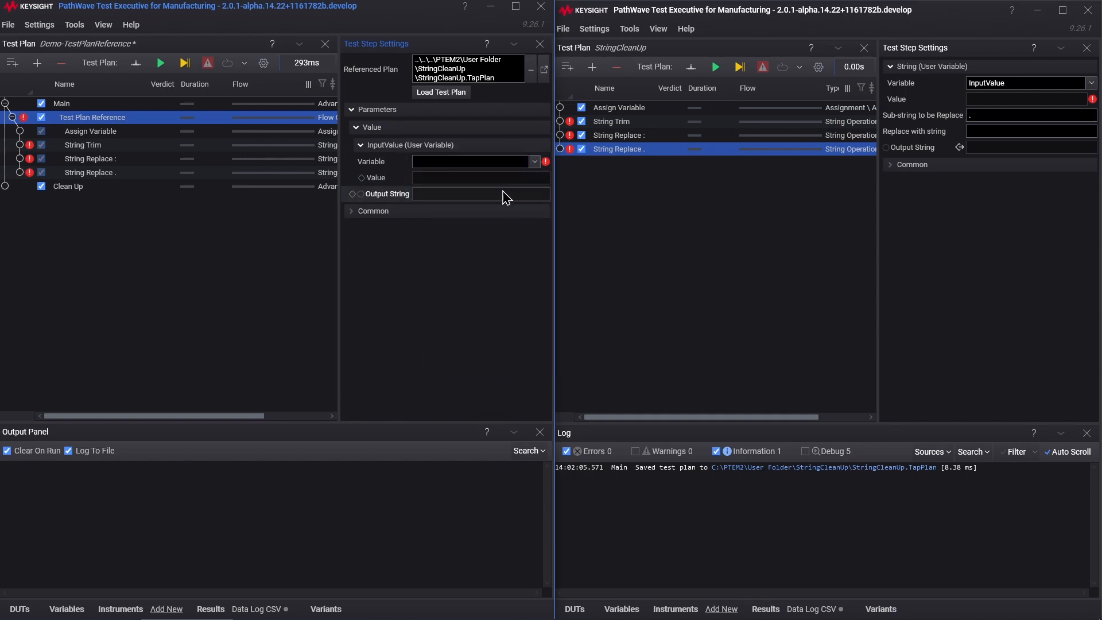
click(534, 163)
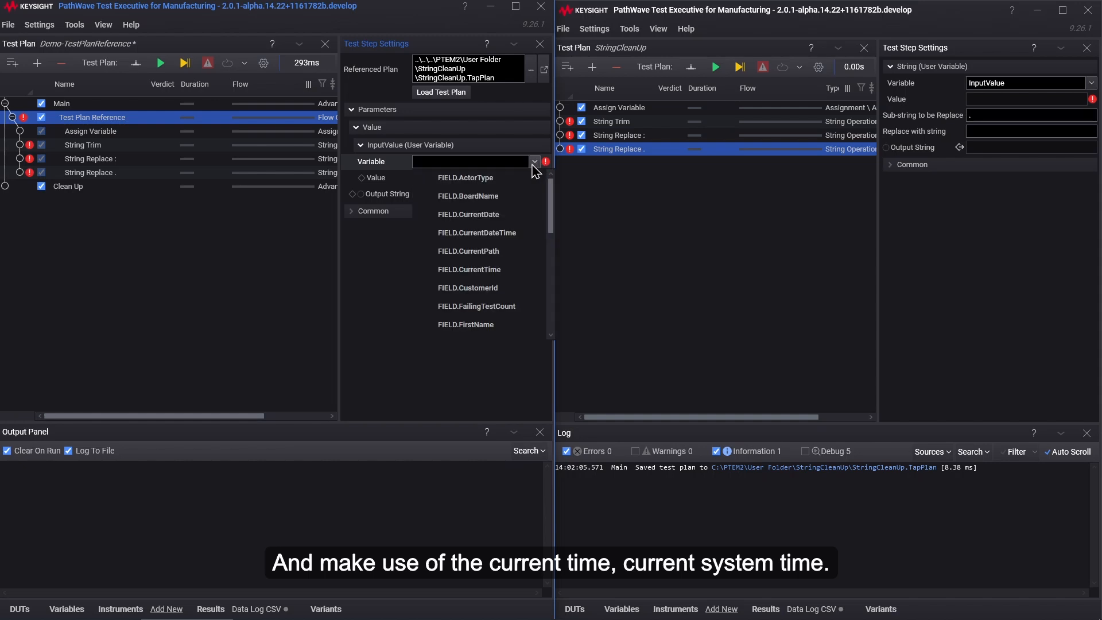
click(508, 275)
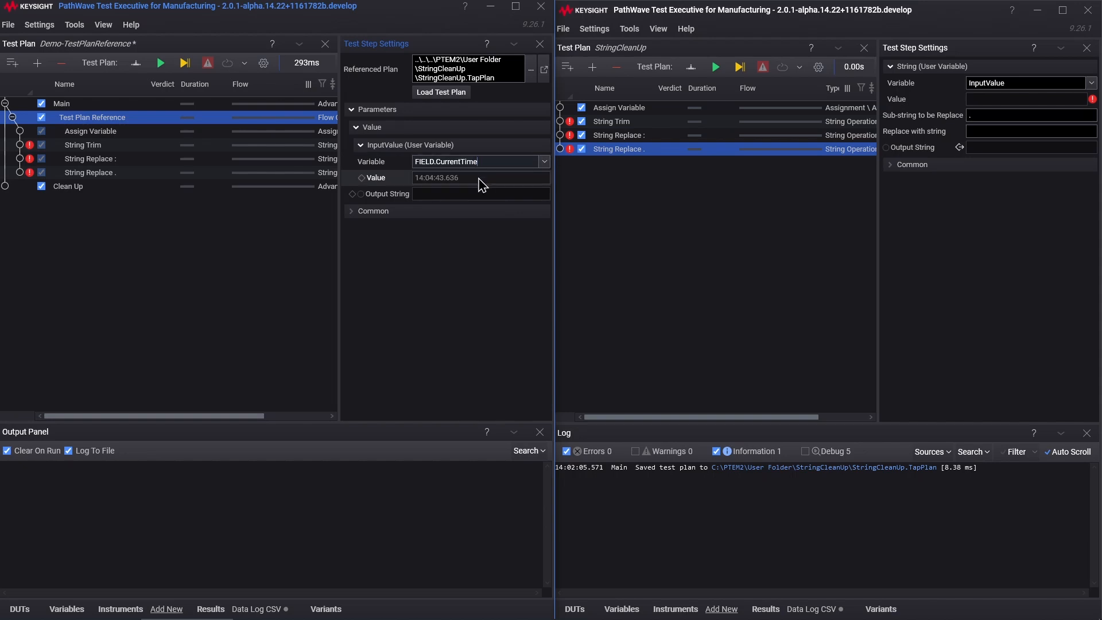
Step: Assign the Test Plan Reference's Output String to a new internal string variable named OutputValue
right_click(403, 198)
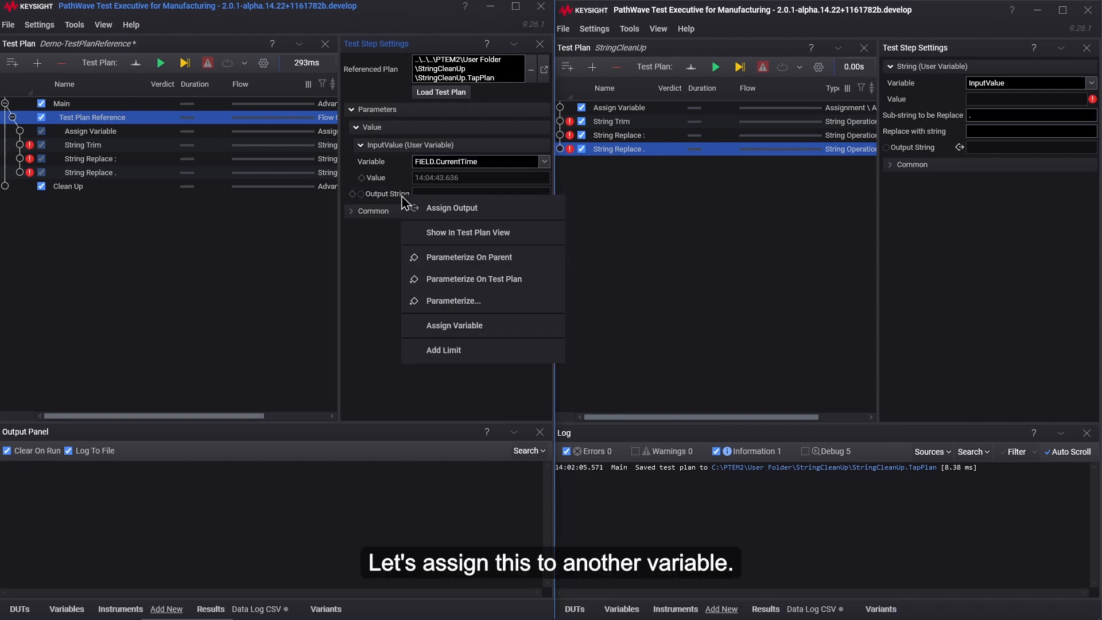
click(440, 327)
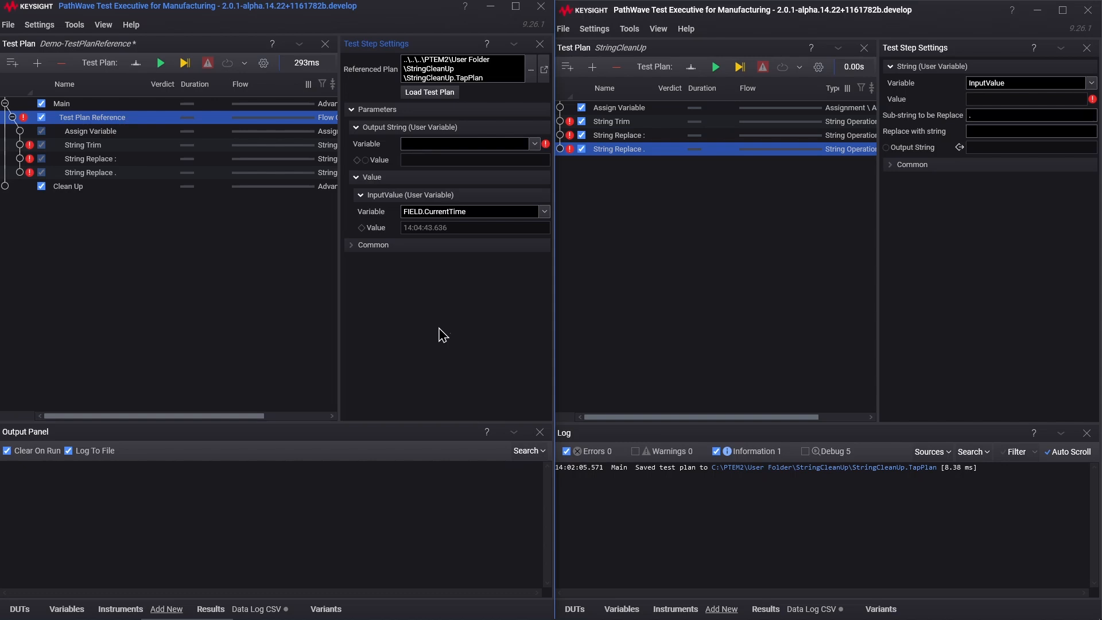
right_click(399, 144)
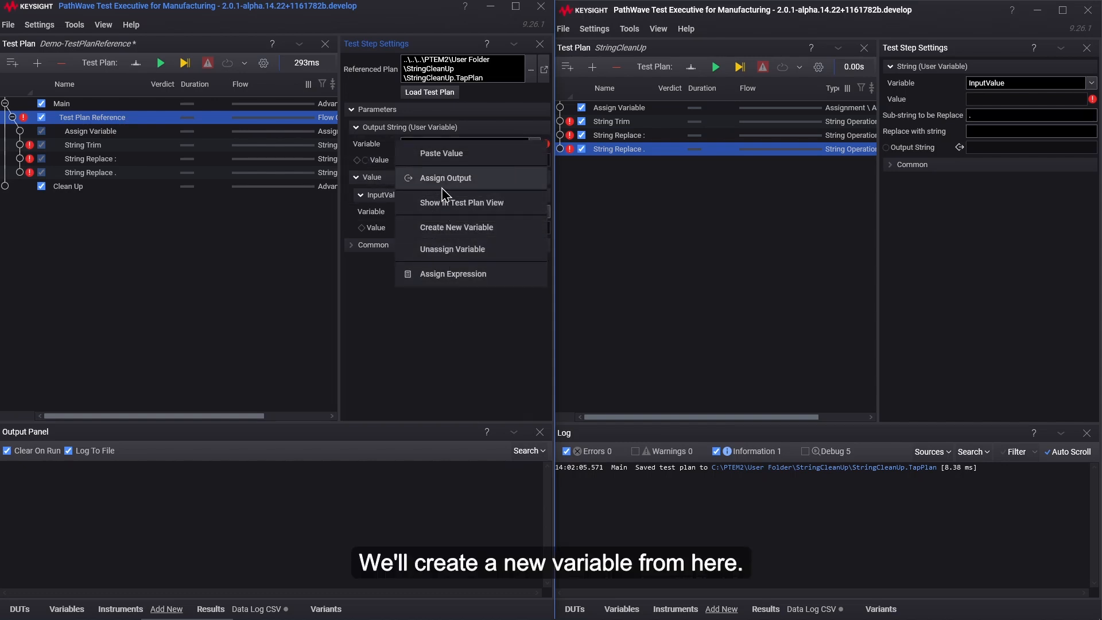
click(453, 230)
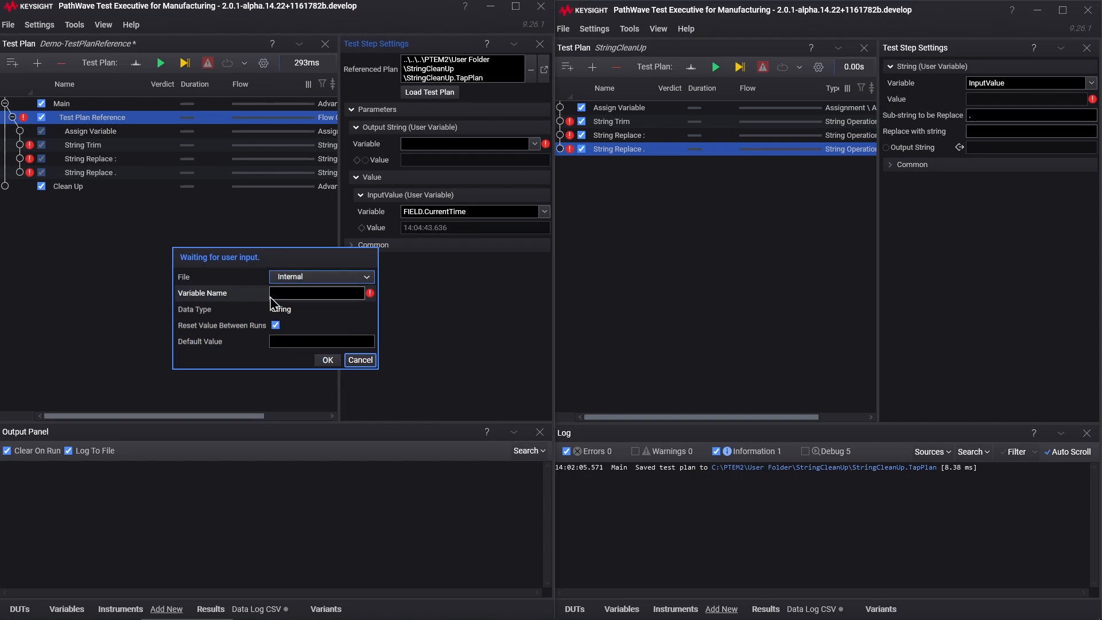
click(306, 295)
text(OutputValue)
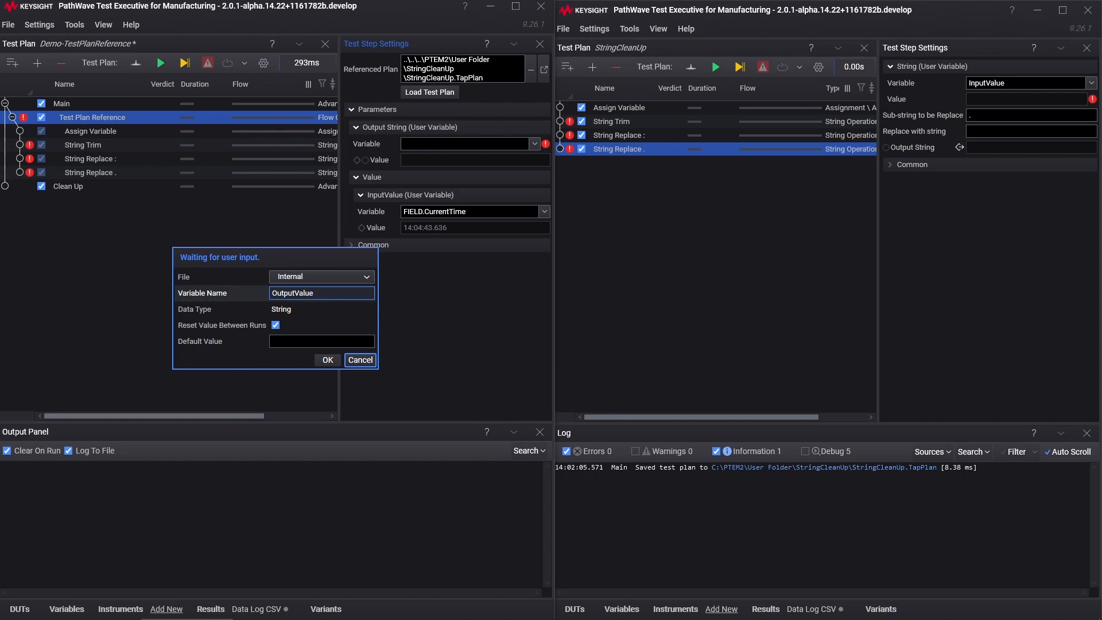
click(328, 360)
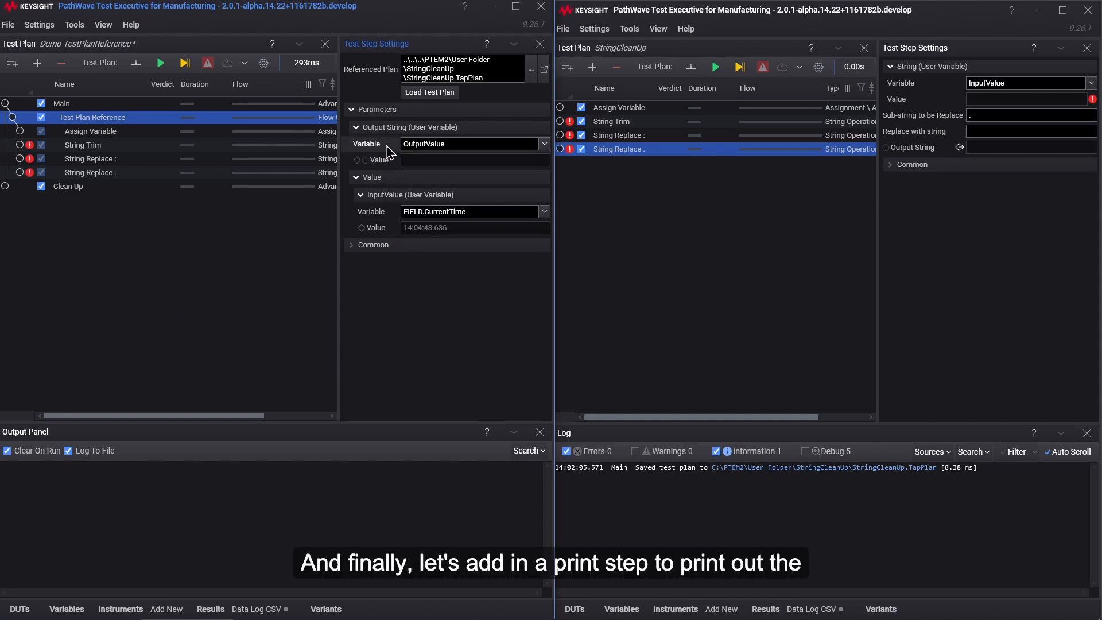
Step: Add a Print step below Test Plan Reference within Main, with the message "This is the returned value {OutputValue}"
click(37, 65)
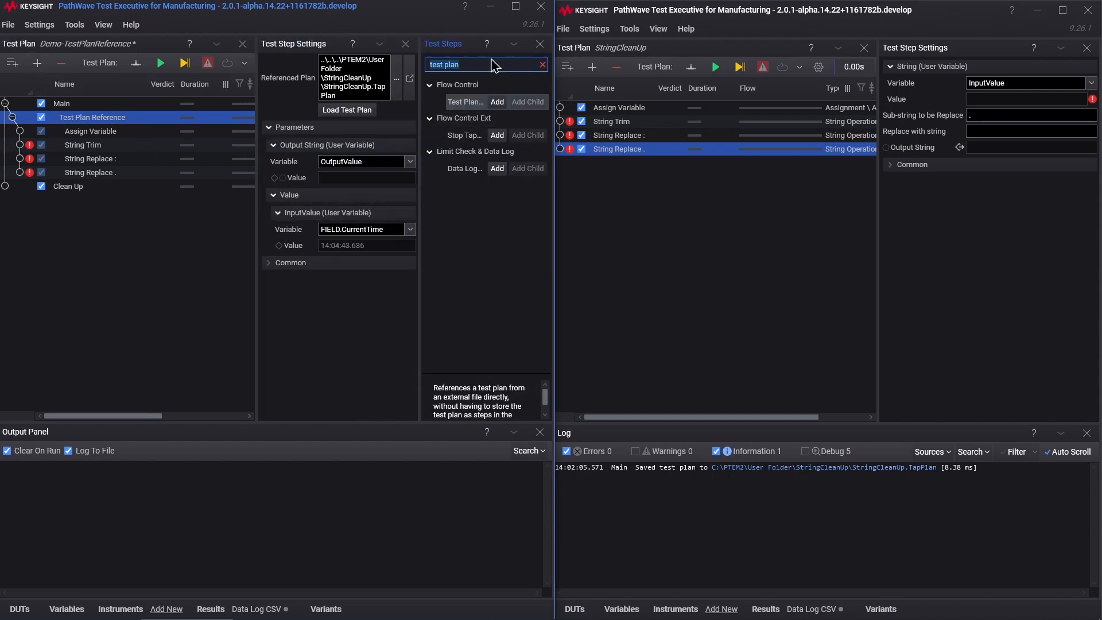
text(print)
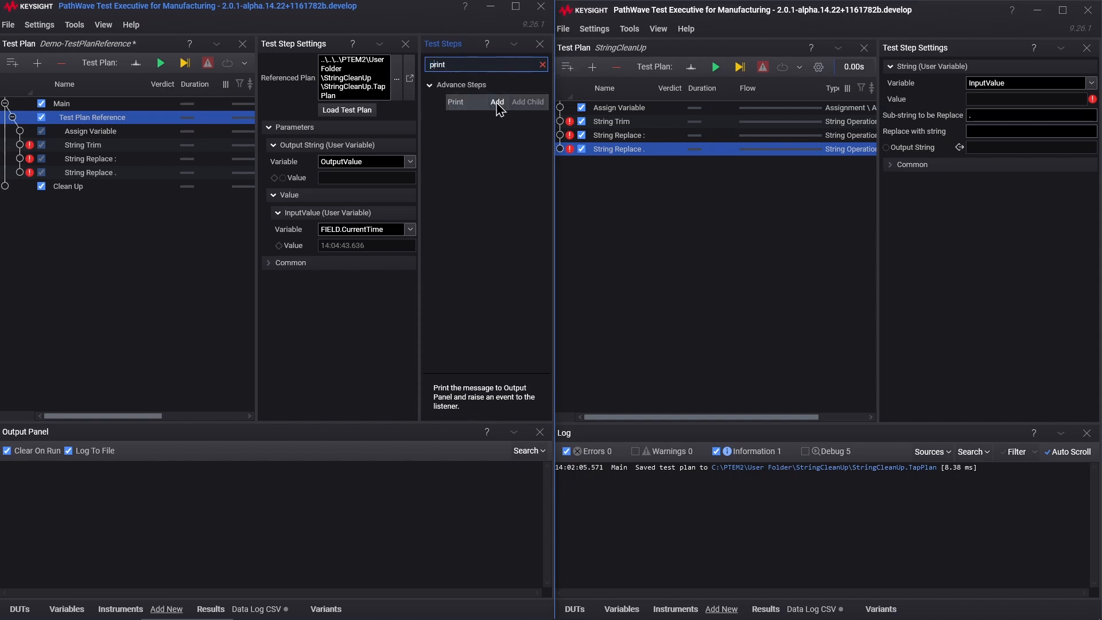
click(497, 102)
click(539, 43)
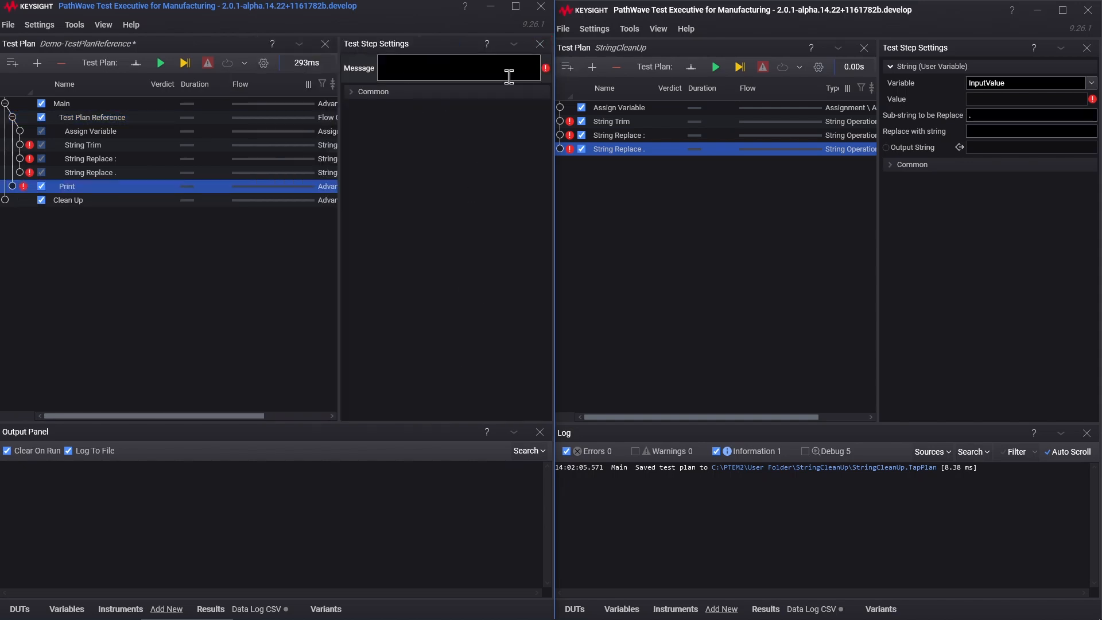
click(70, 187)
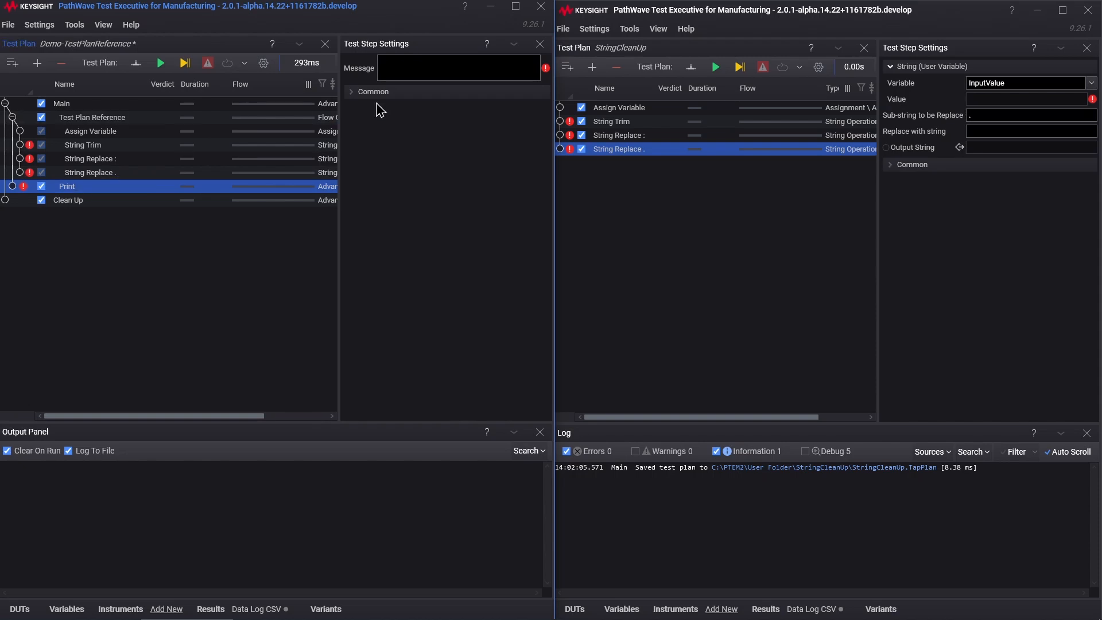
click(421, 65)
text(Th)
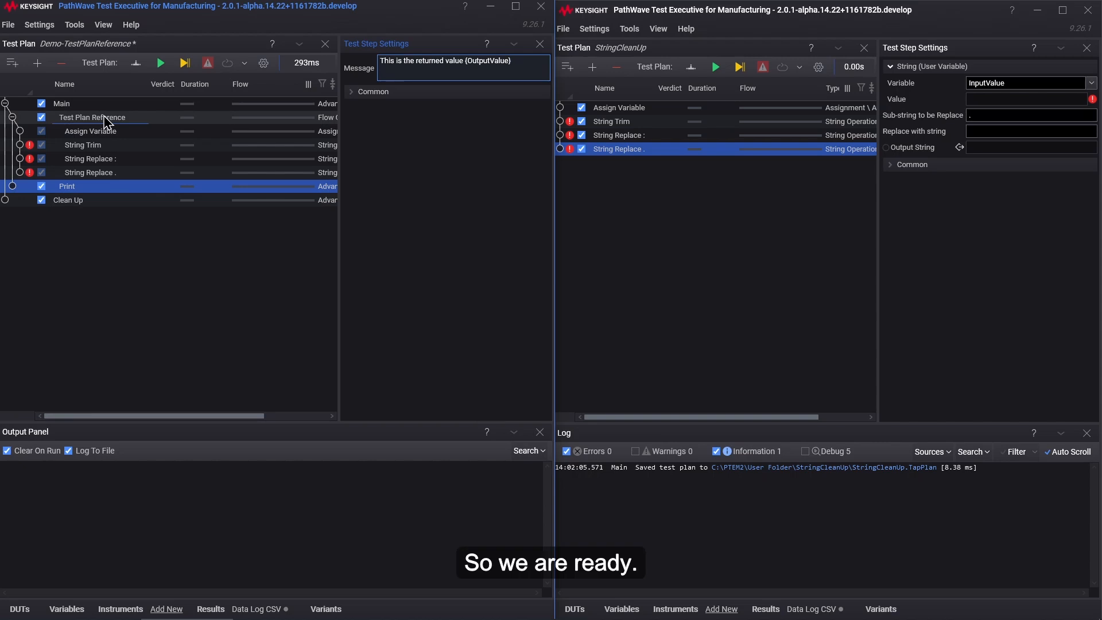
Step: Run the Demo-TestPlanReference plan and check the input and output values of the Test Plan Reference step
click(161, 62)
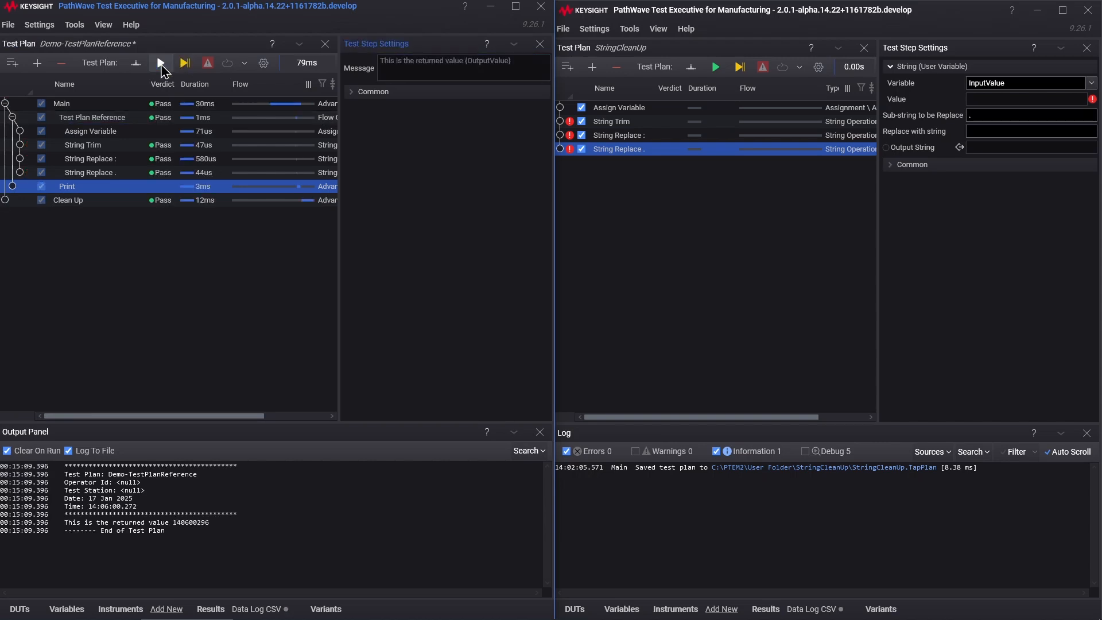
click(98, 123)
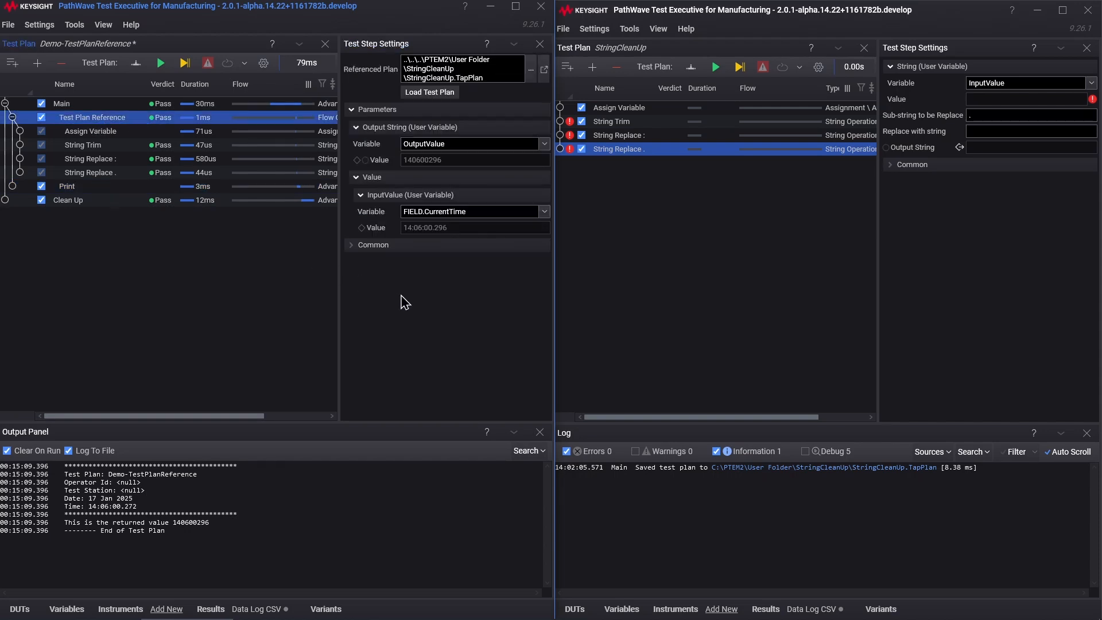